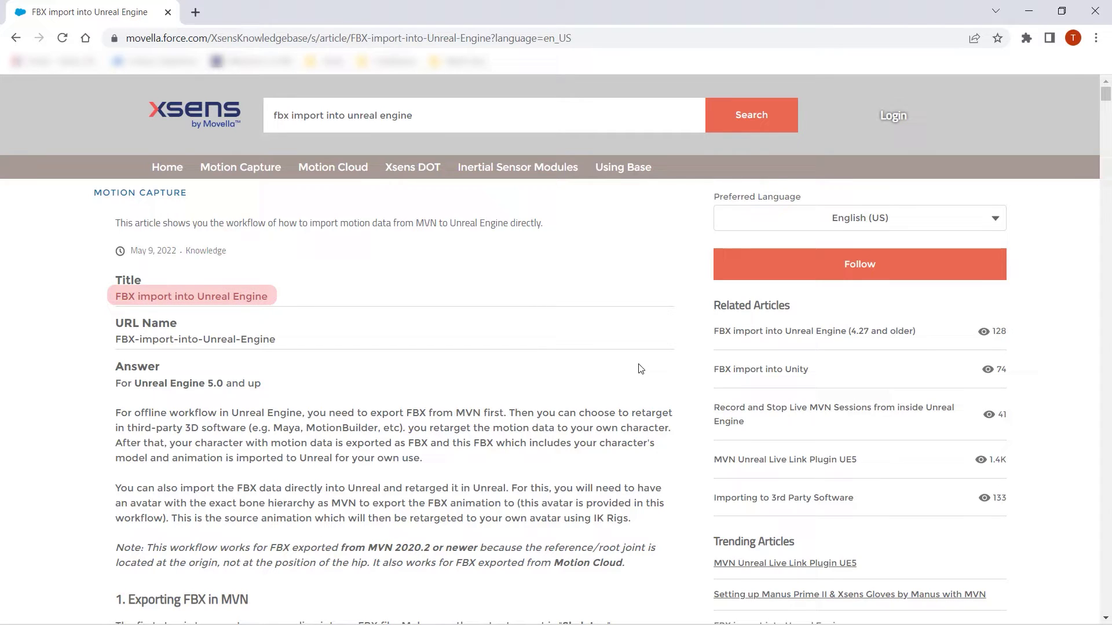
- Scroll the Xsens FBX-import article down to section 2
scroll(640, 369, down, 6)
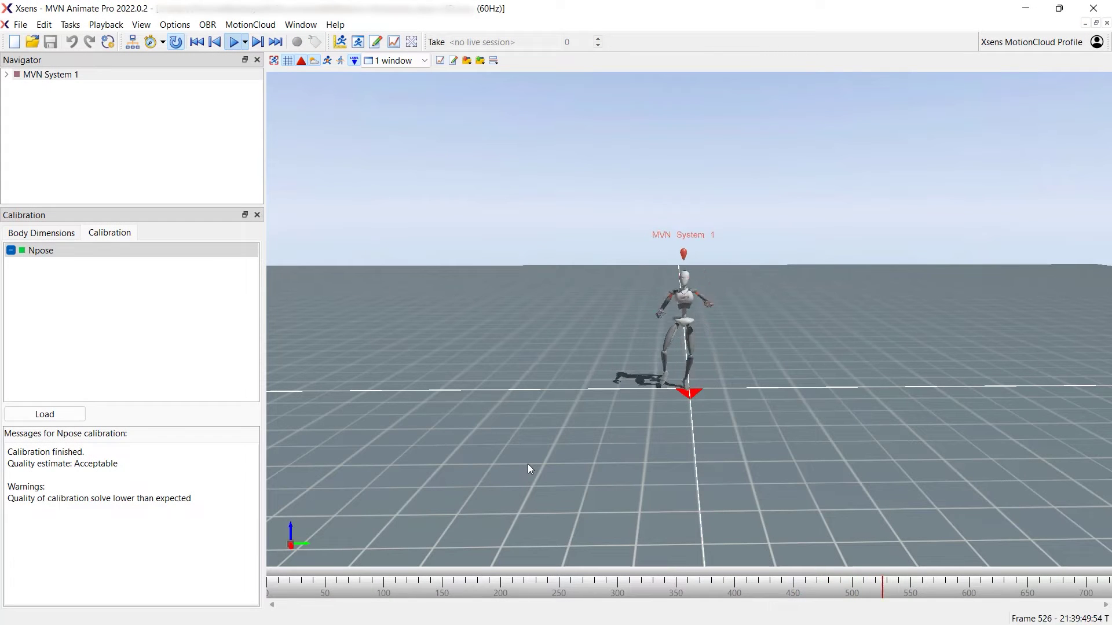
- Export the dance take as dumb_dance-HD.fbx with the FBX Exporter (*.fbx)
click(23, 25)
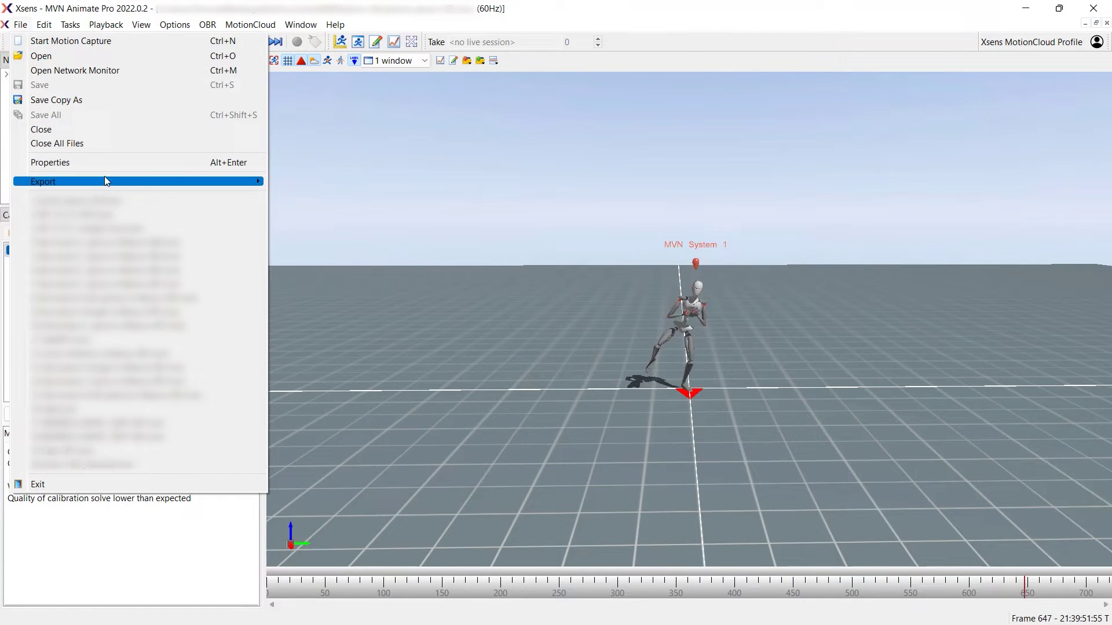
mouse_move(107, 178)
click(304, 182)
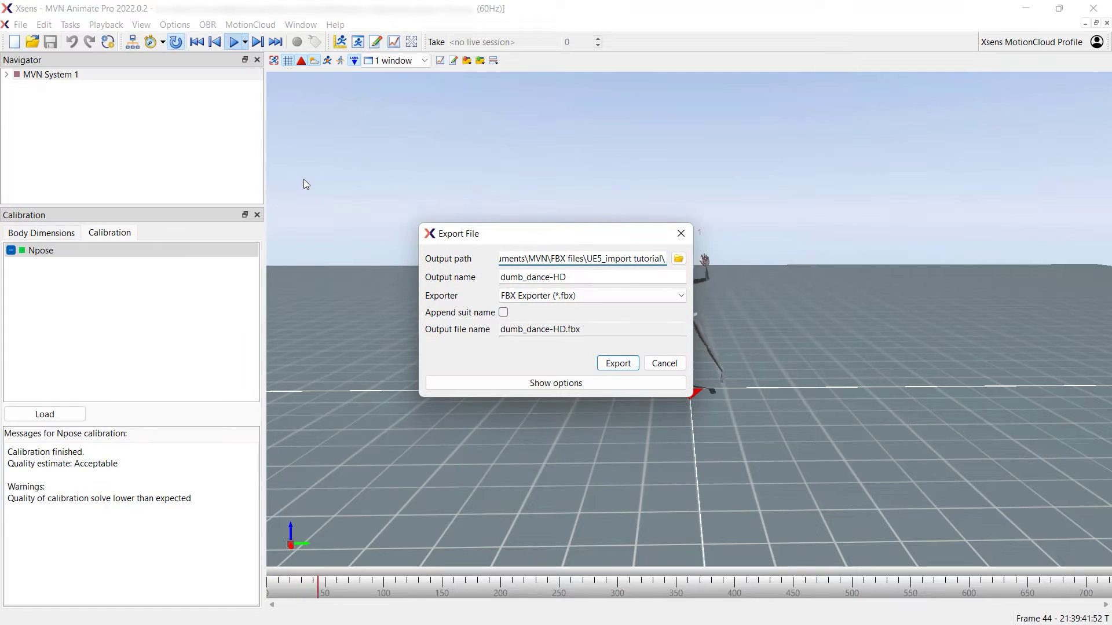
click(630, 296)
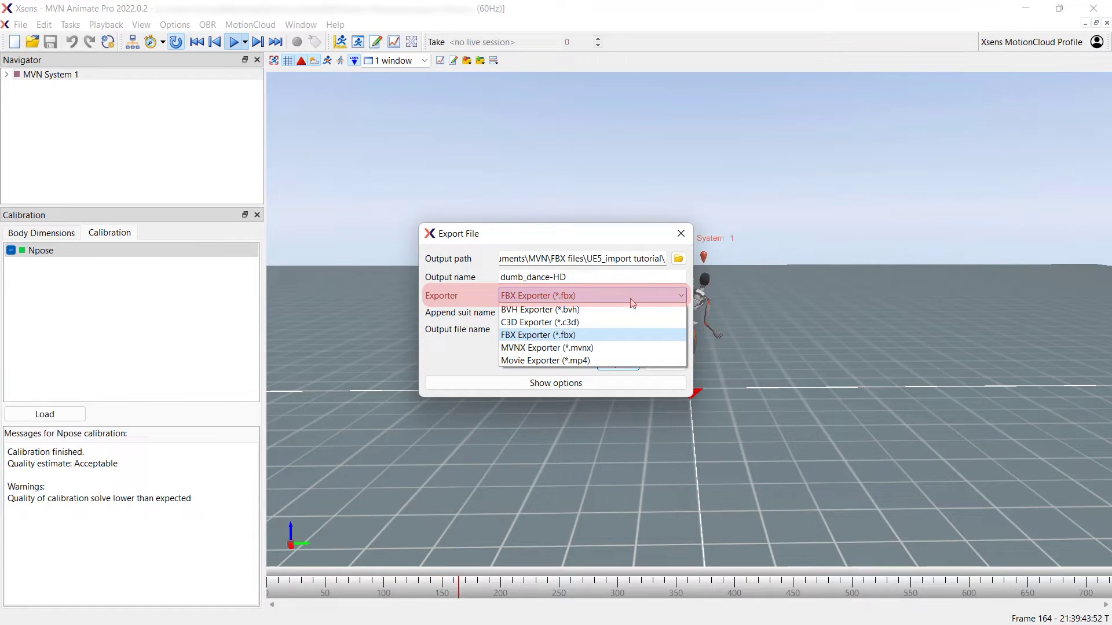
click(610, 332)
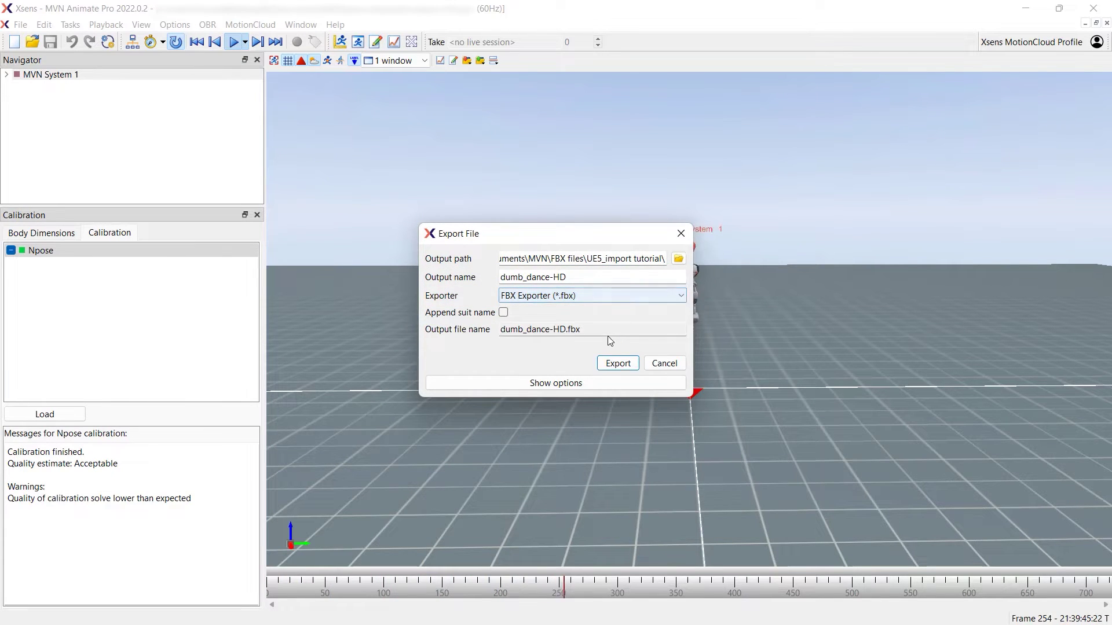
click(579, 383)
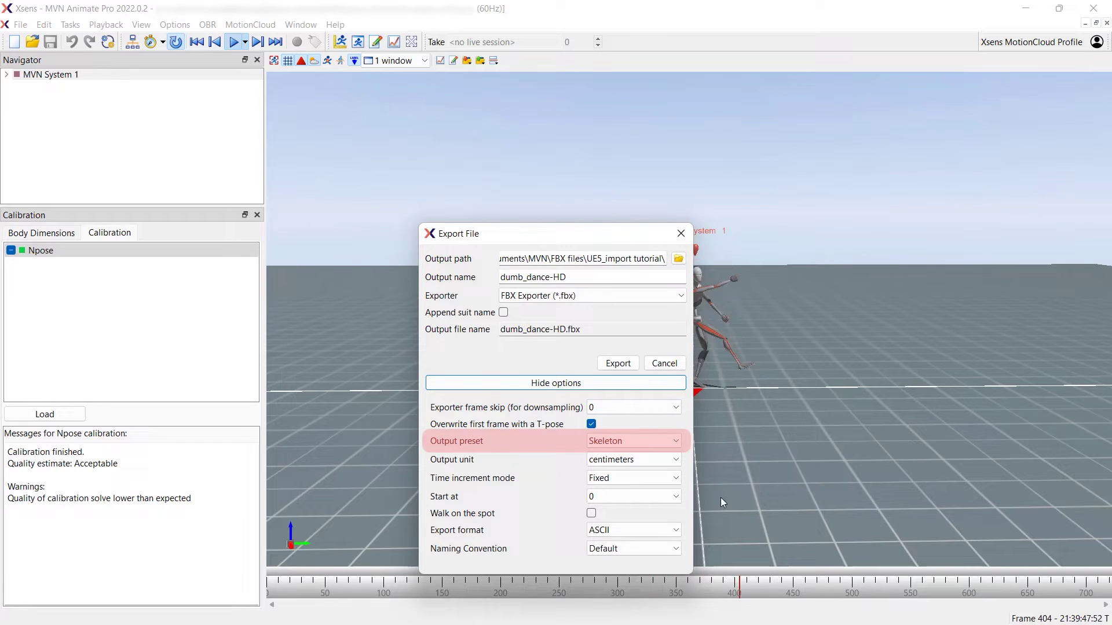
click(608, 363)
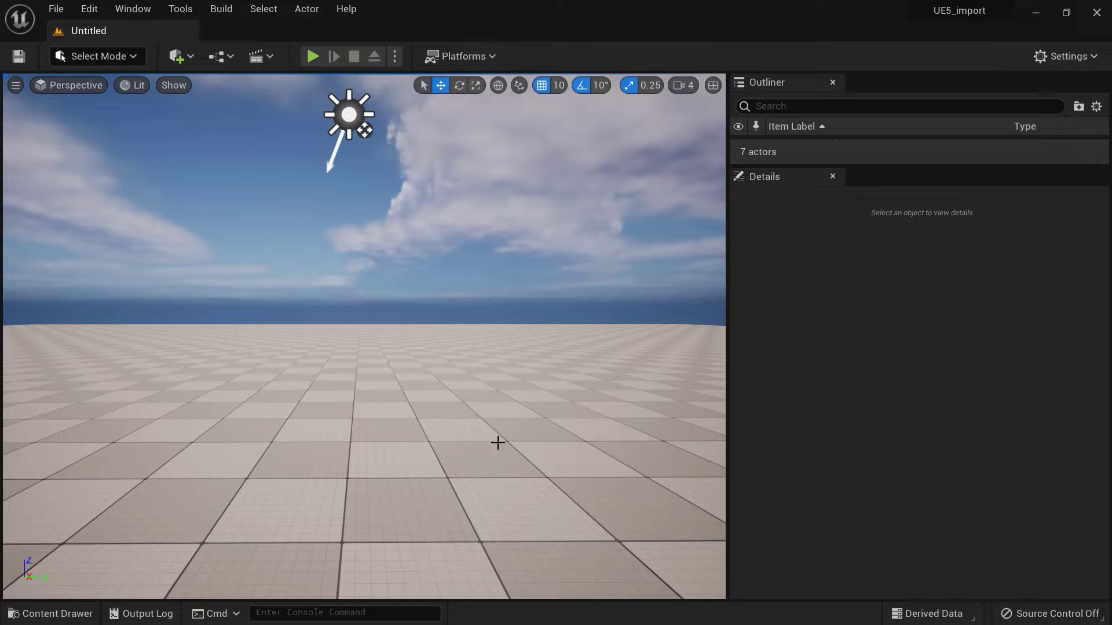
- Create a new folder named MVNPuppet in Content and open it
click(51, 613)
right_click(282, 530)
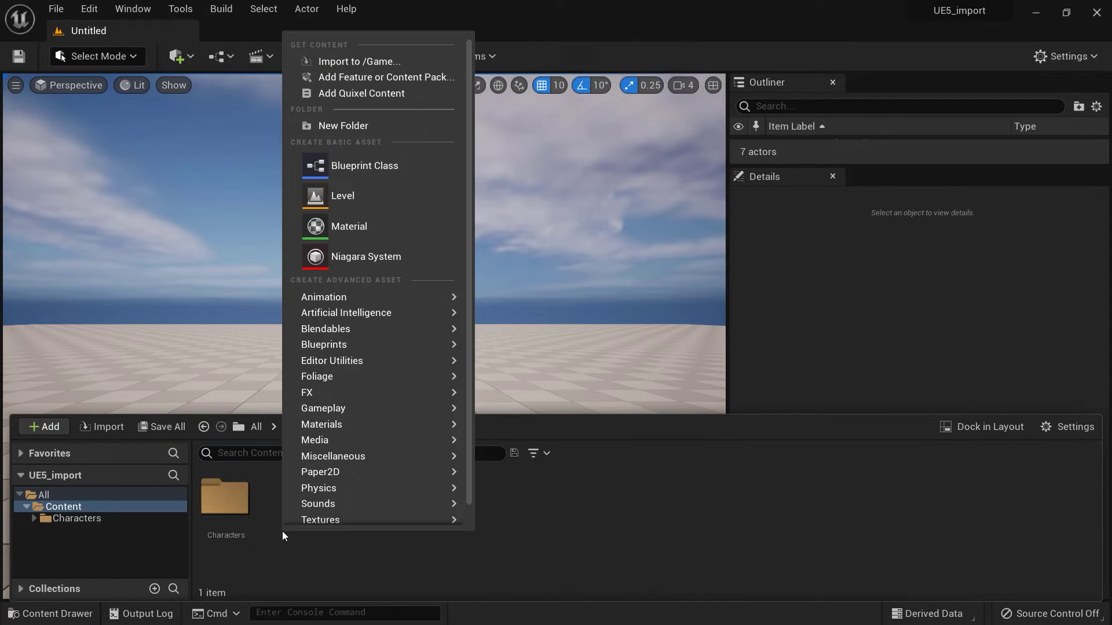
click(354, 130)
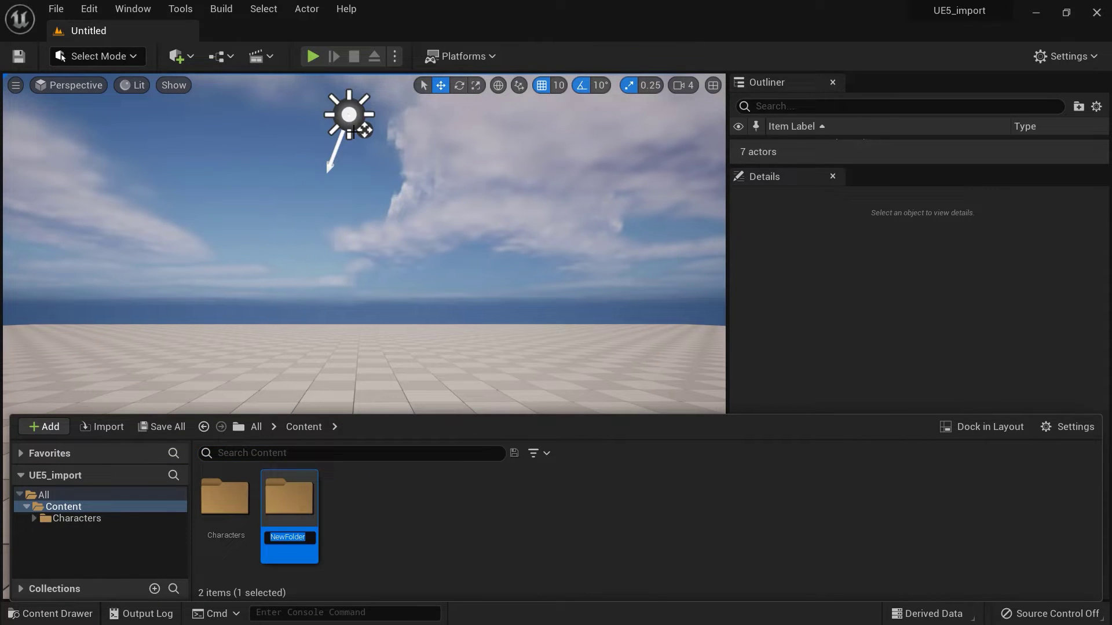
text(MVNPuppet)
key(Return)
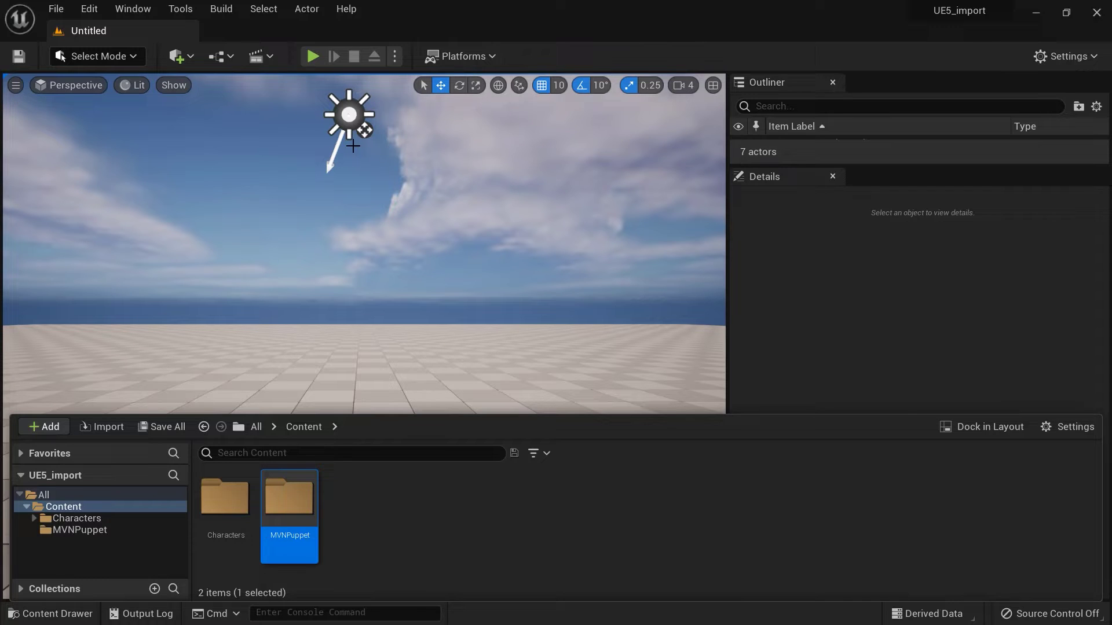
double_click(289, 493)
- Import MVN_Puppet_IMPORT.fbx into MVNPuppet as a skeletal mesh
click(107, 427)
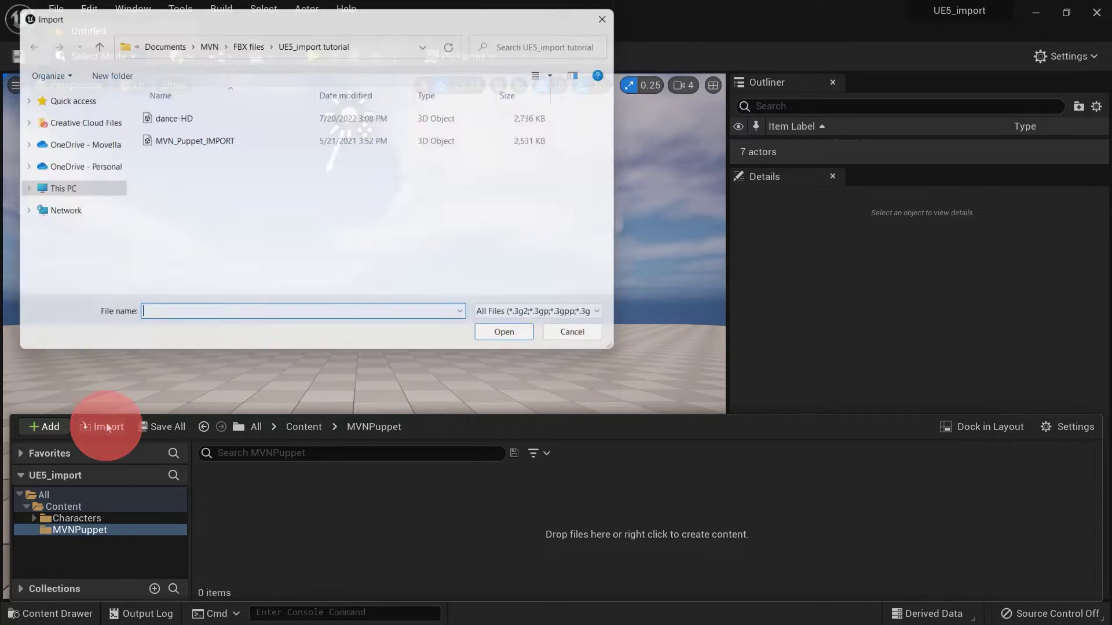
click(257, 140)
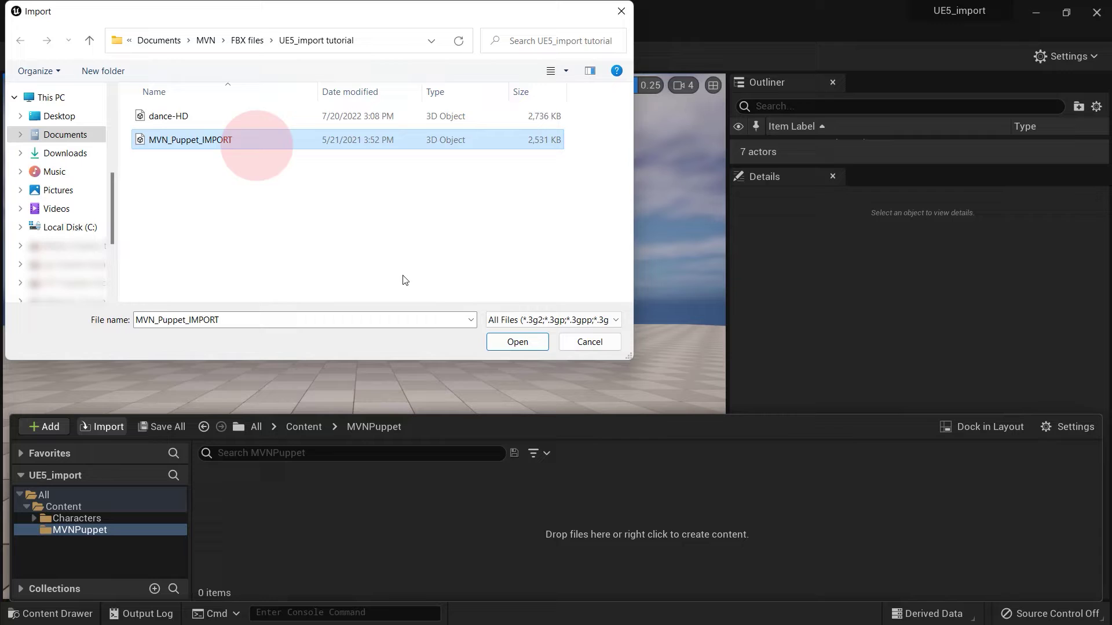
click(515, 342)
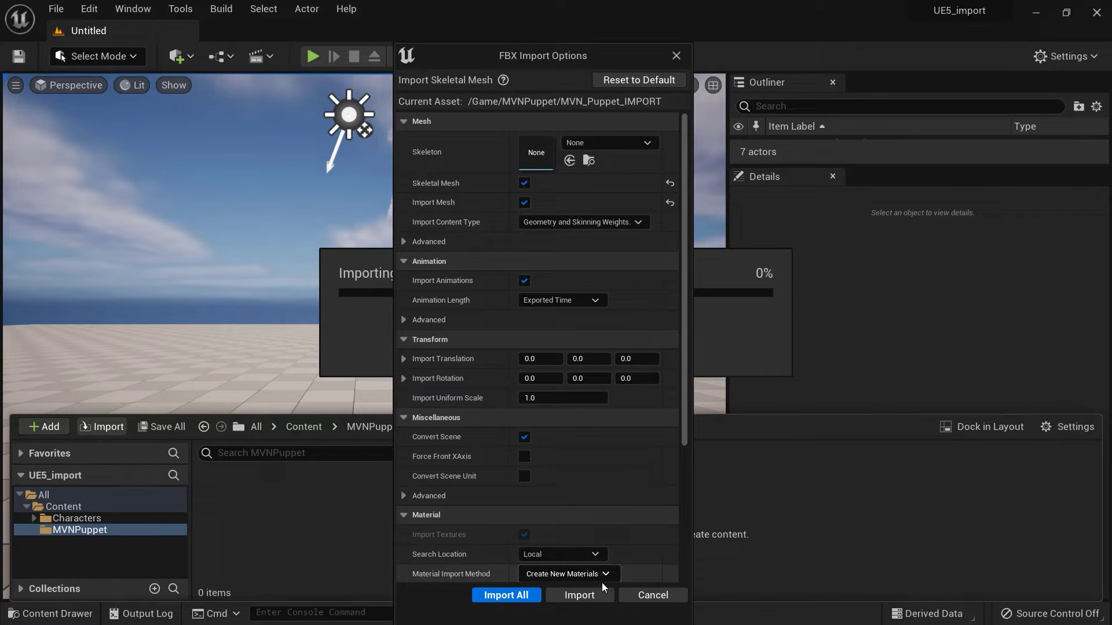
click(591, 595)
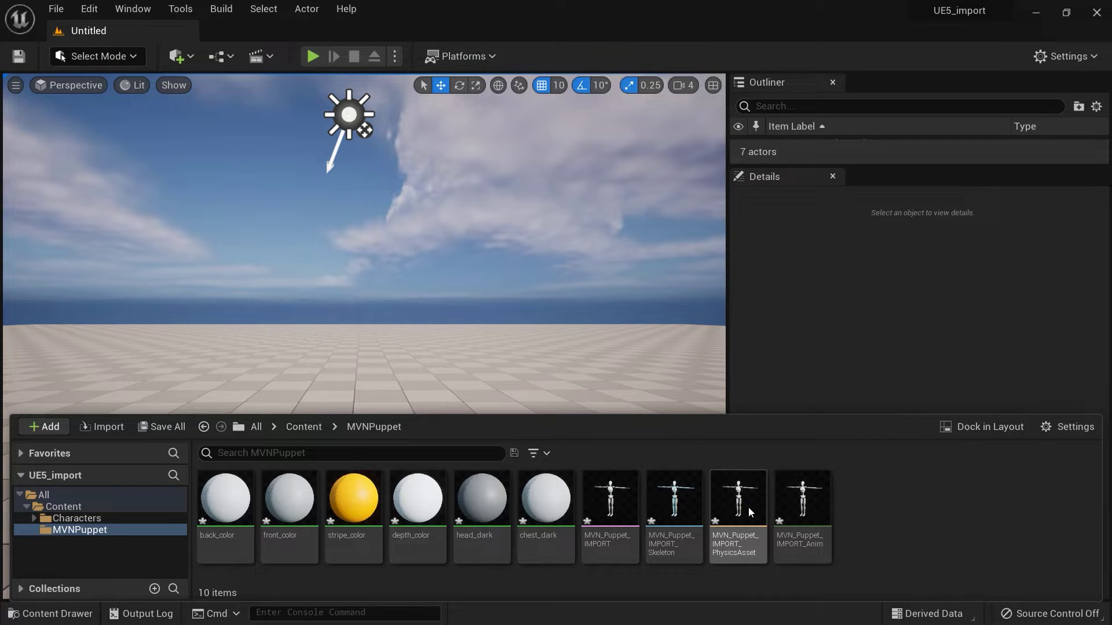
- Import dance-HD.fbx as an animation on the MVN_Puppet_IMPORT skeleton, then return to Content
click(107, 428)
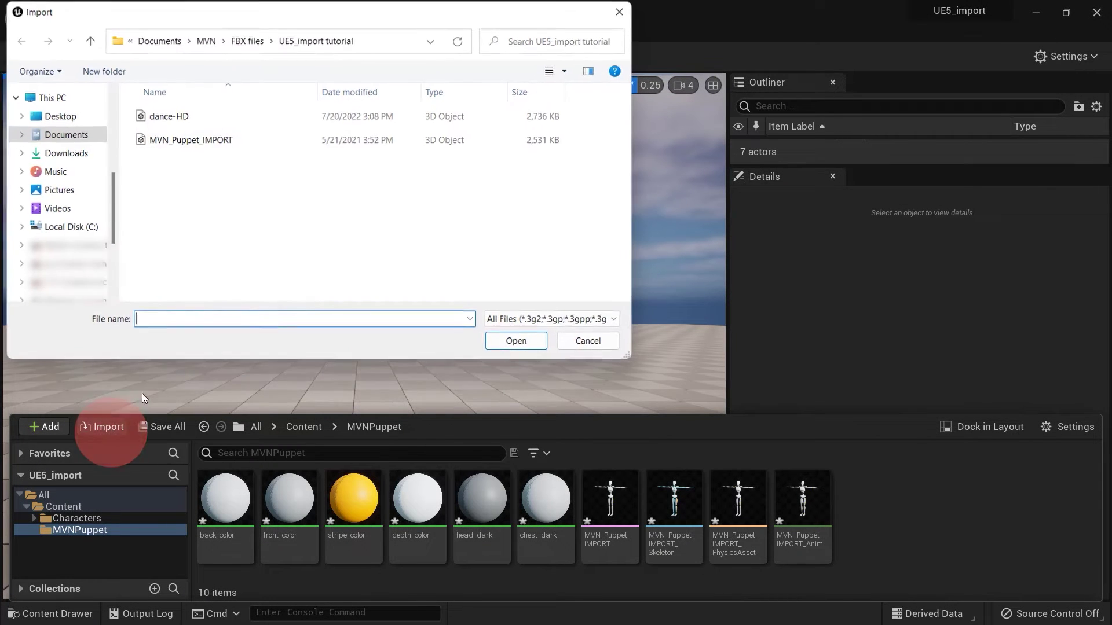
click(203, 119)
click(510, 343)
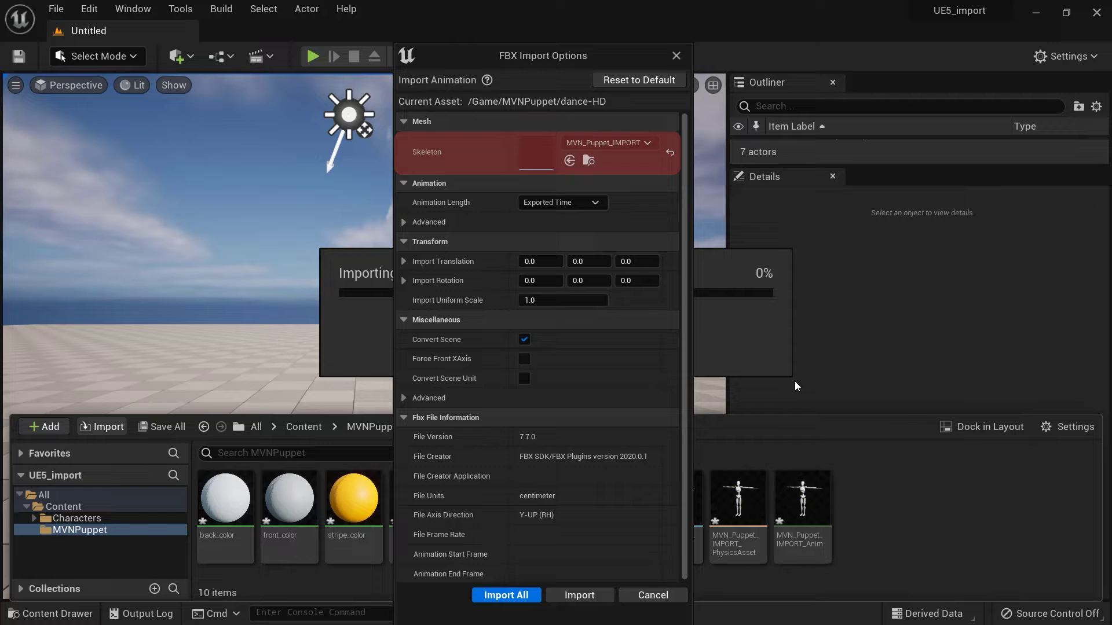
click(579, 595)
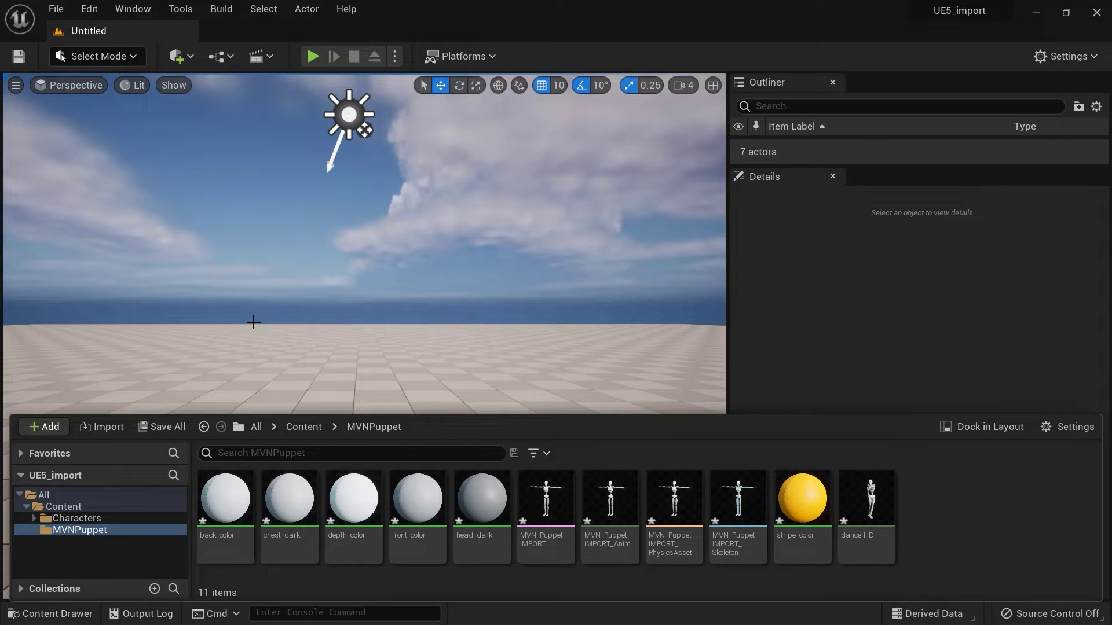
click(71, 506)
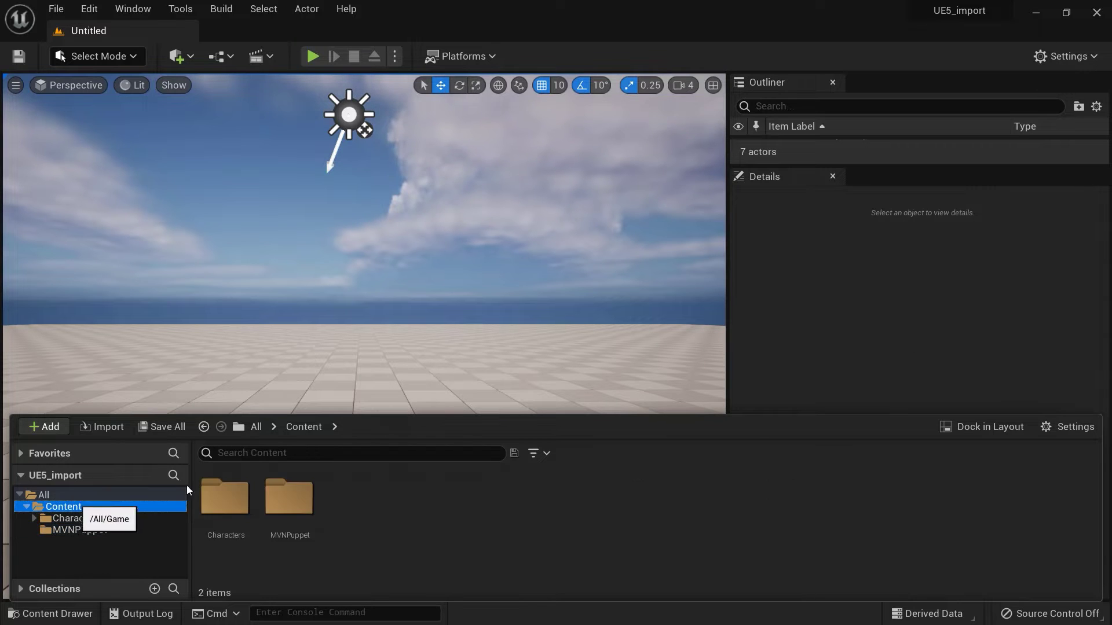
- Create an IK Rig named MVN_IK_rig from the MVN_Puppet_IMPORT mesh and open it
right_click(470, 495)
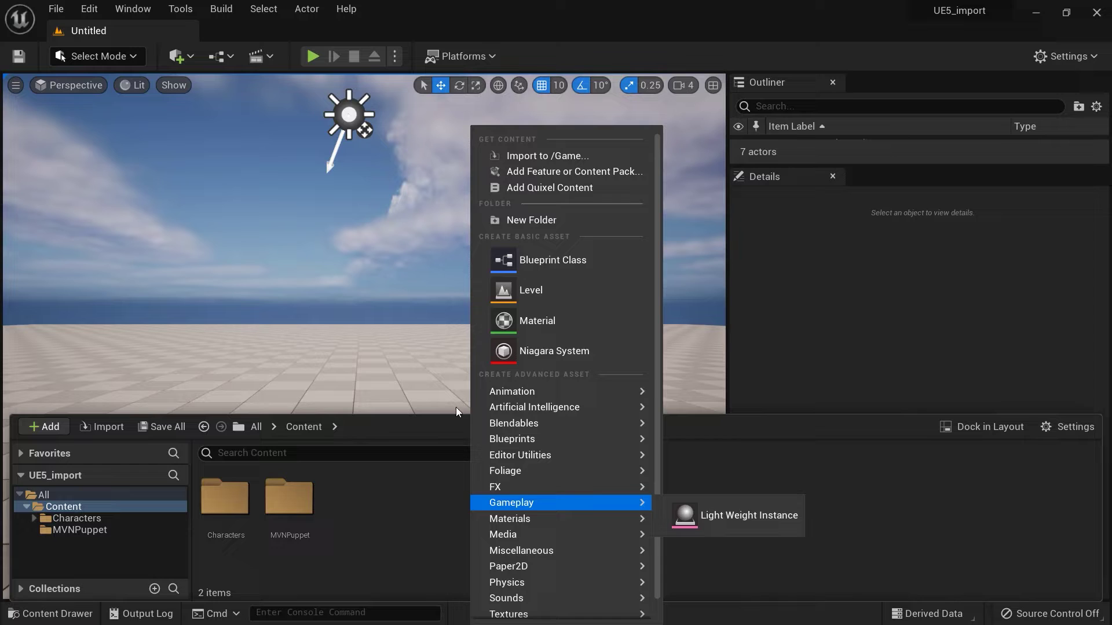
mouse_move(495, 395)
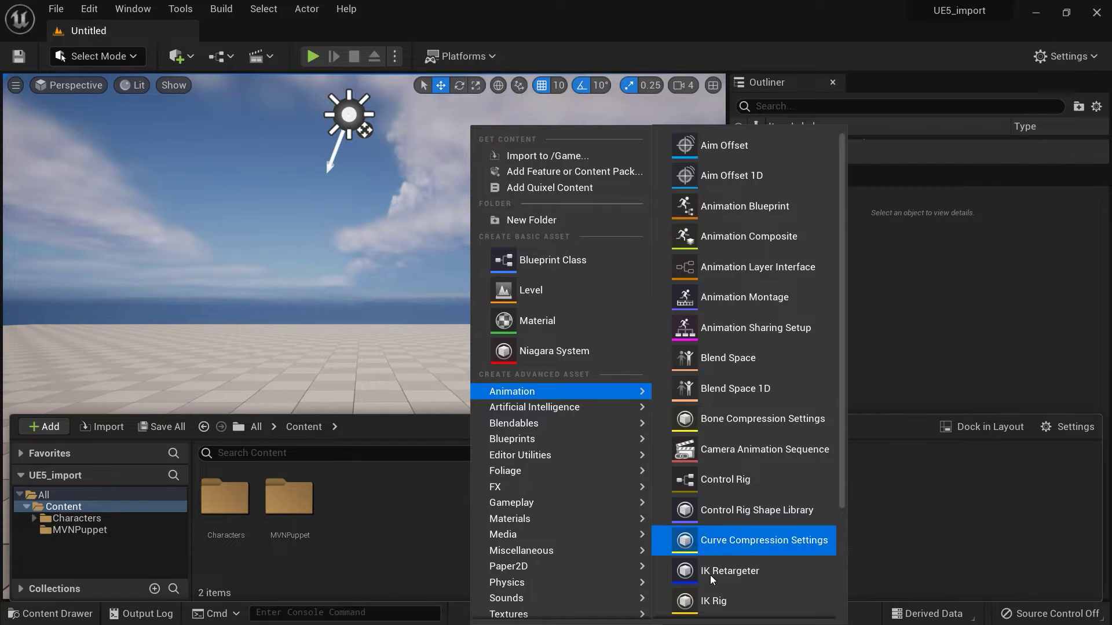
click(716, 601)
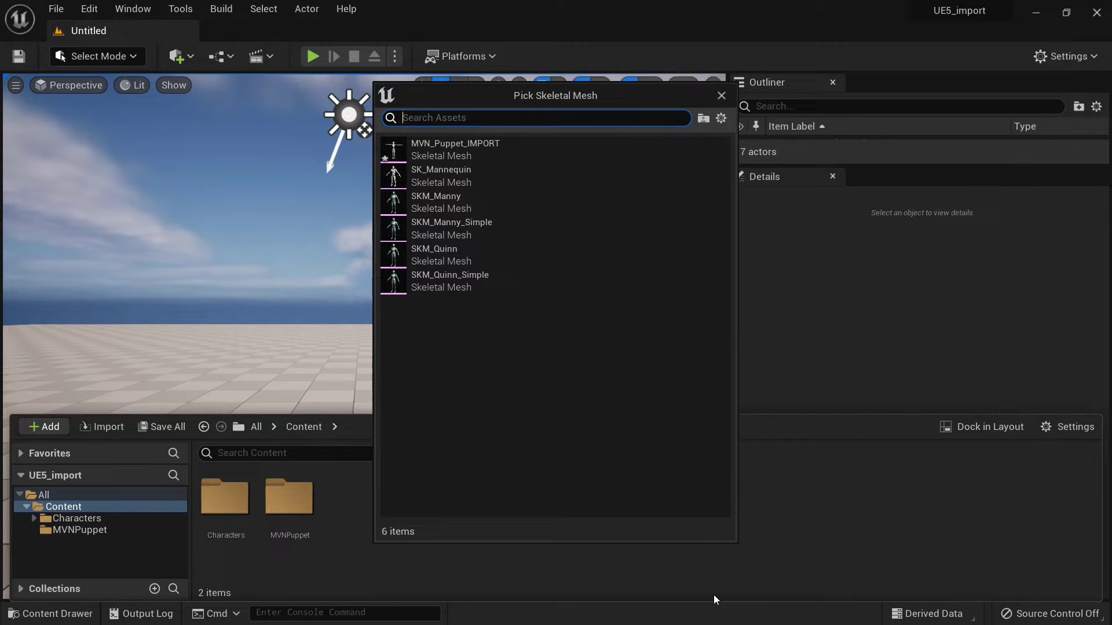
click(526, 158)
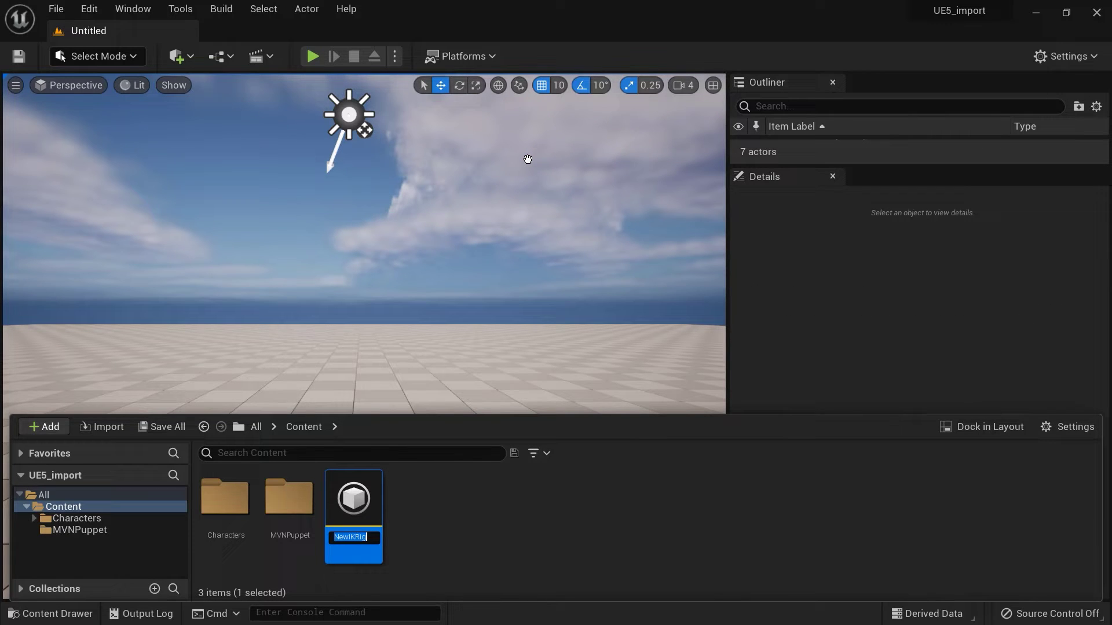
text(MVN_)
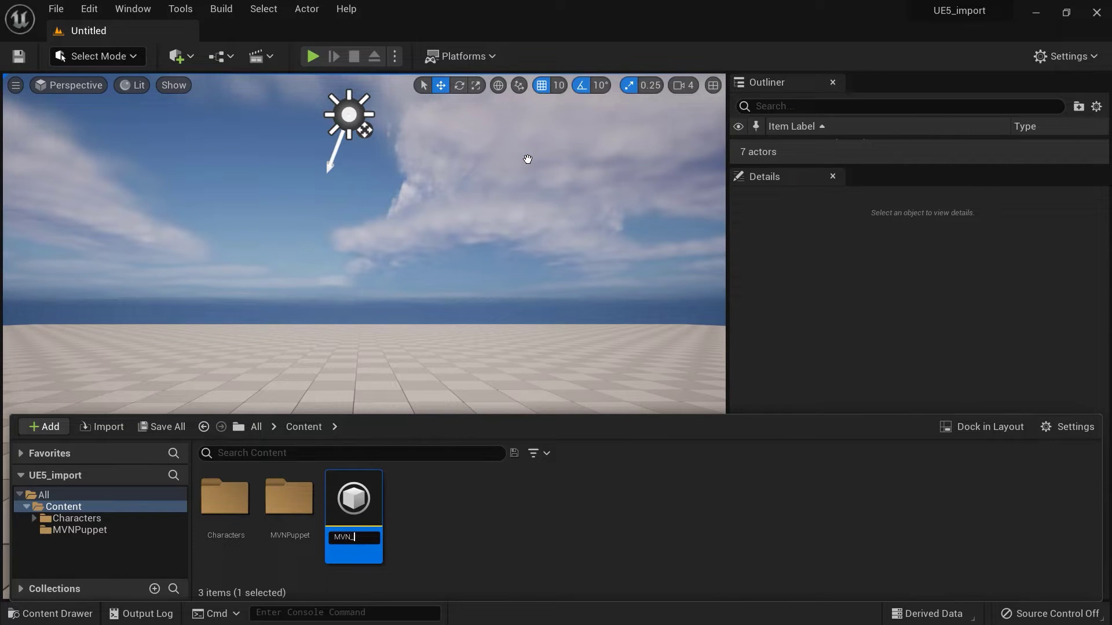
text(IK_rig)
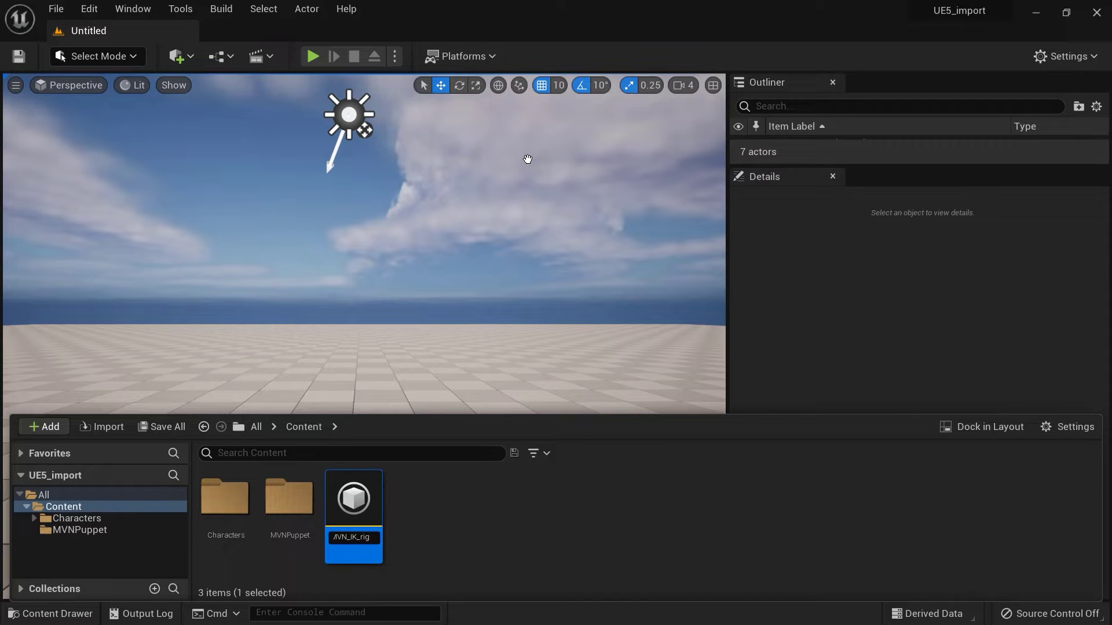
key(Return)
double_click(352, 504)
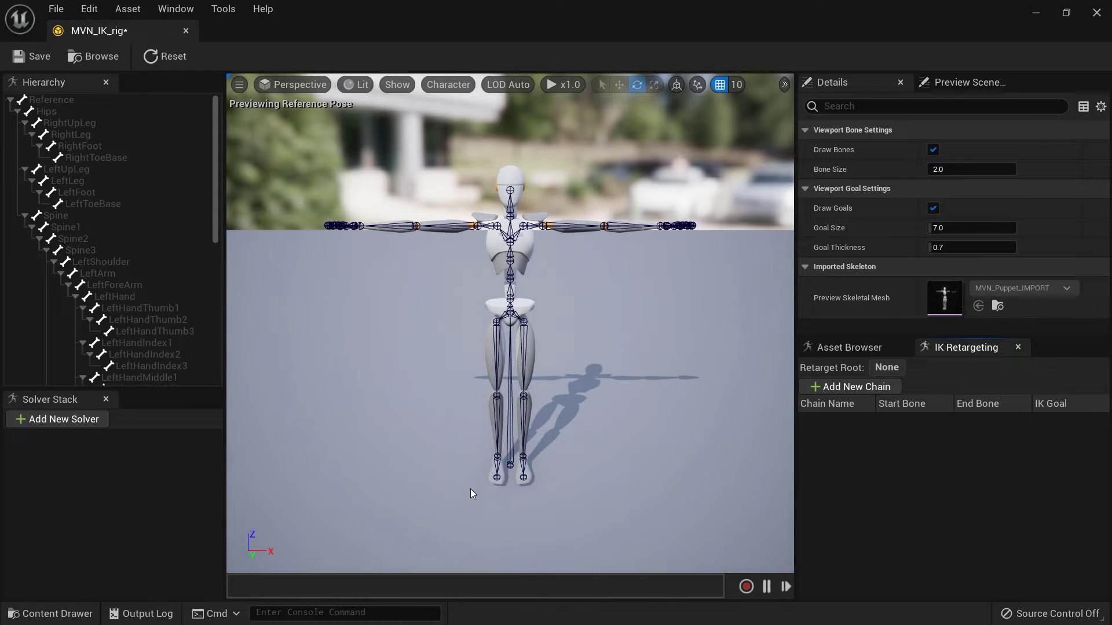
- Make the Hips bone the retarget root of MVN_IK_rig
right_click(105, 110)
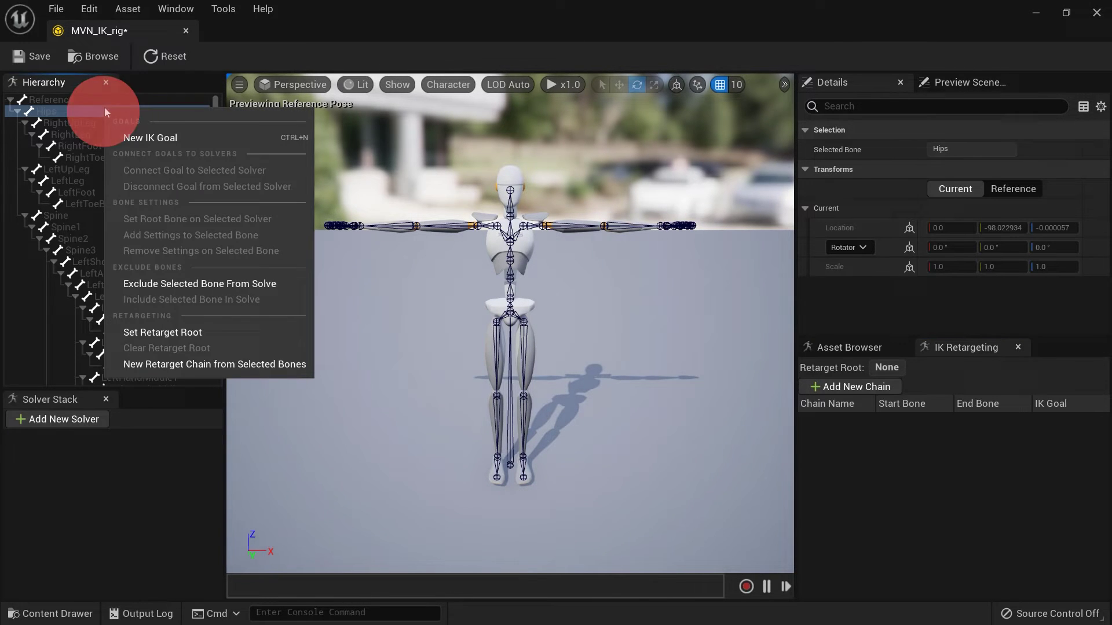
click(215, 330)
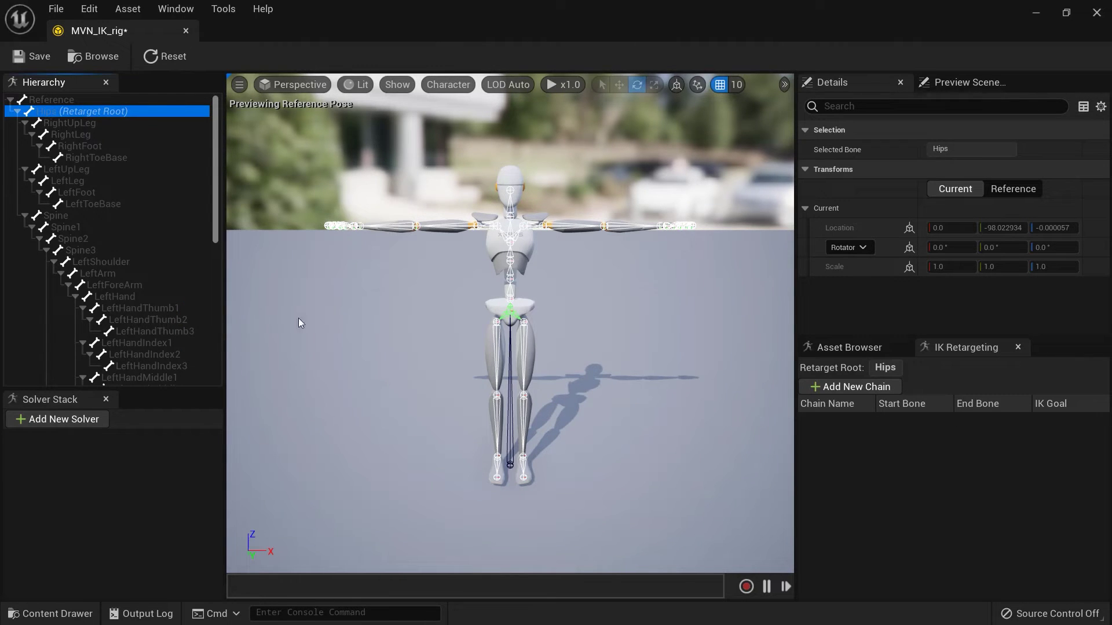
click(929, 342)
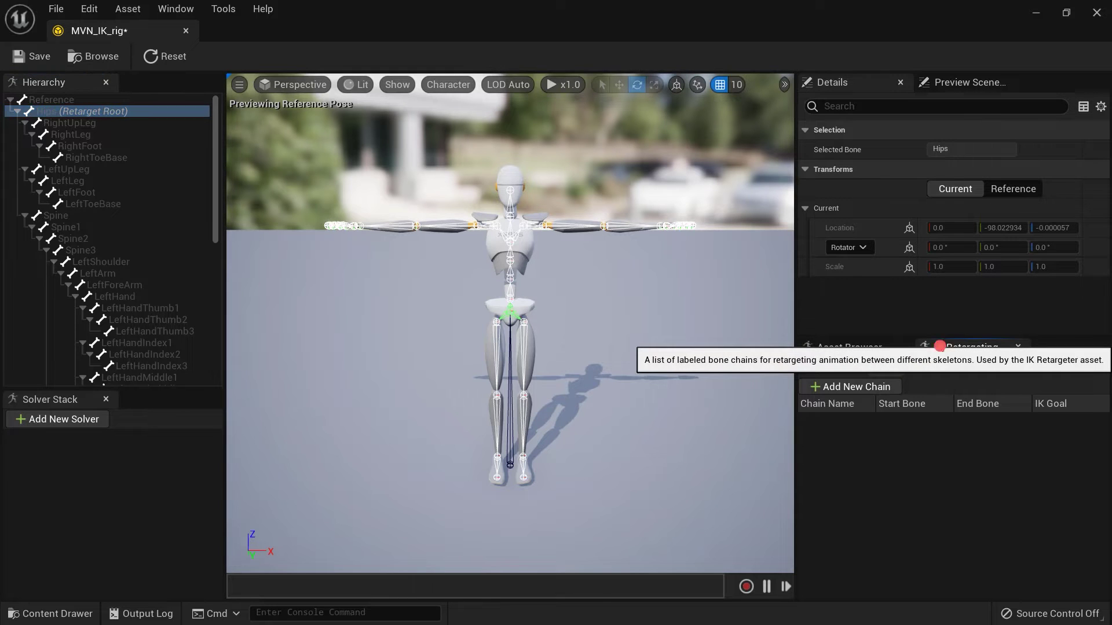
- Add a retarget chain named Spine running from bone Spine to Spine3
click(811, 386)
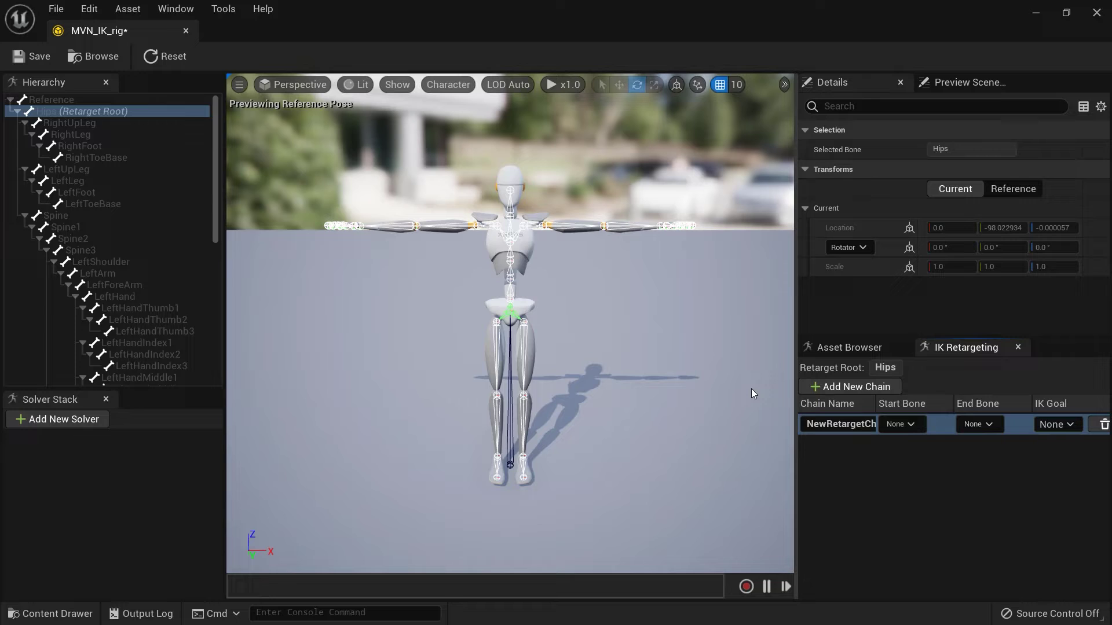
double_click(829, 424)
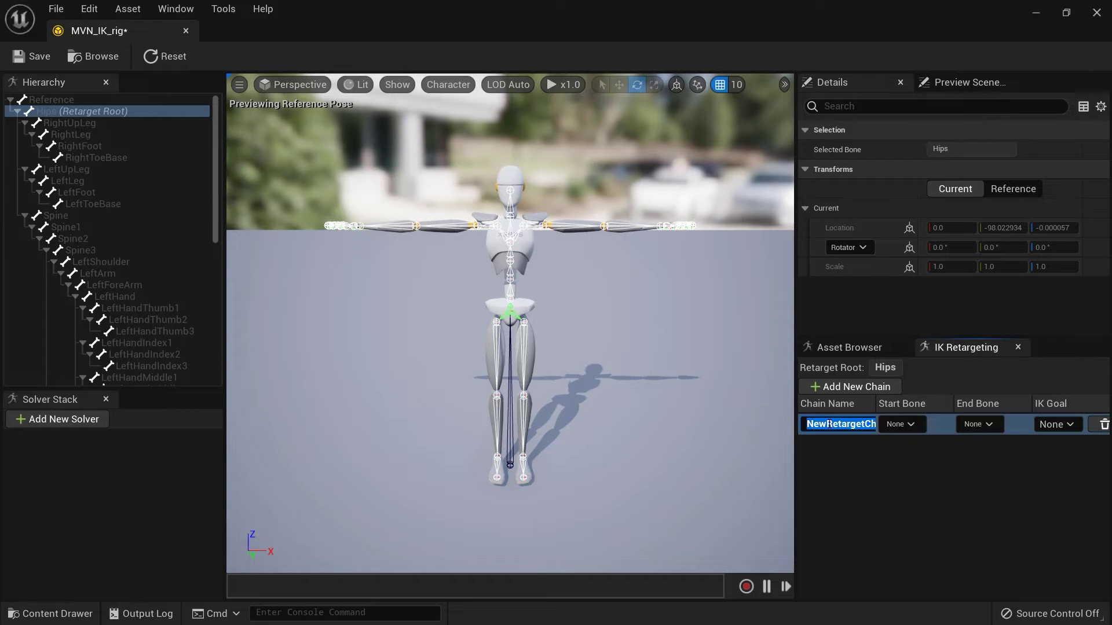
text(Spine)
key(Return)
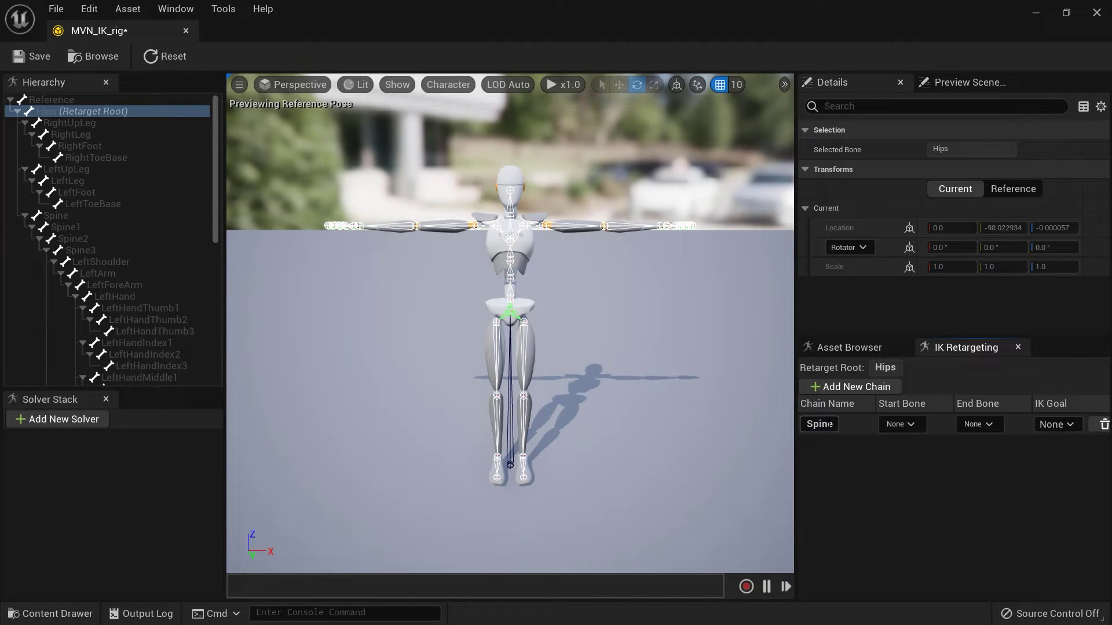
click(899, 423)
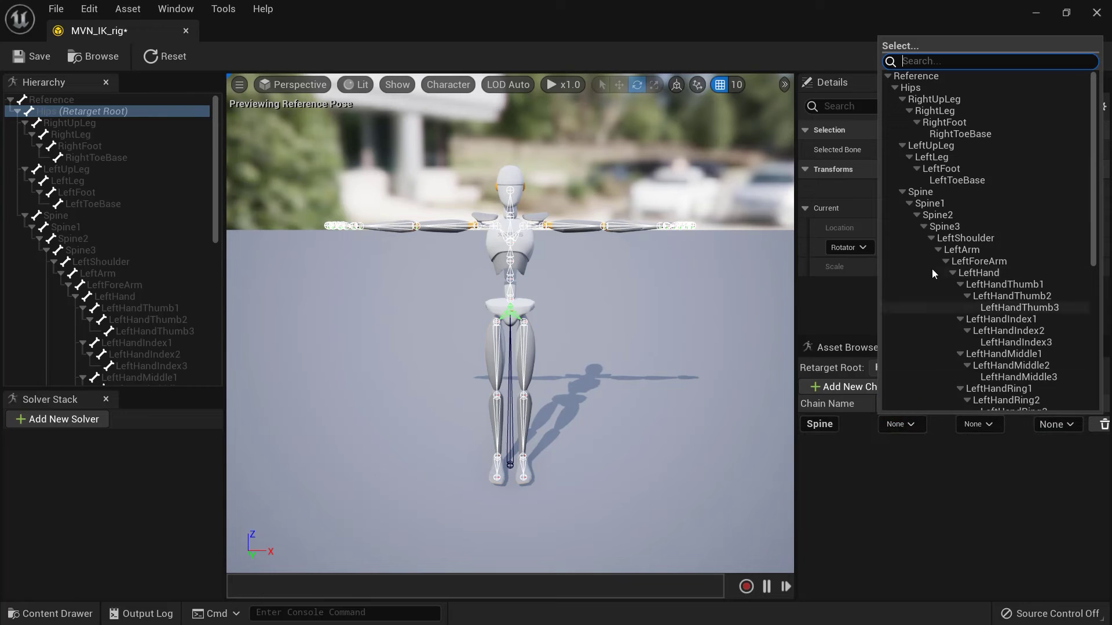
click(925, 194)
click(978, 424)
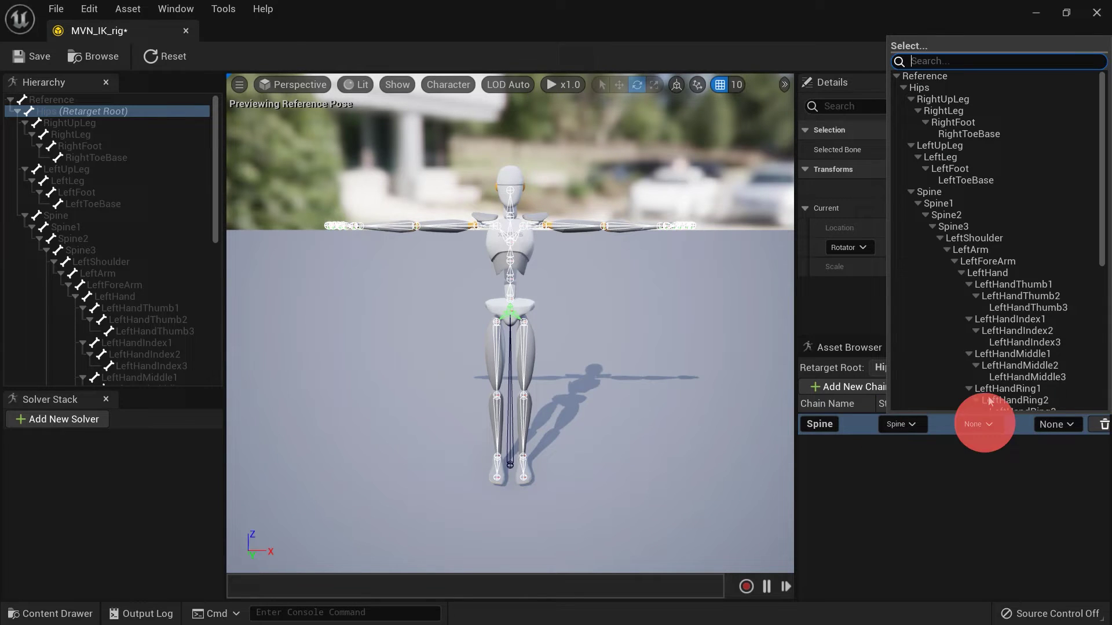
click(969, 229)
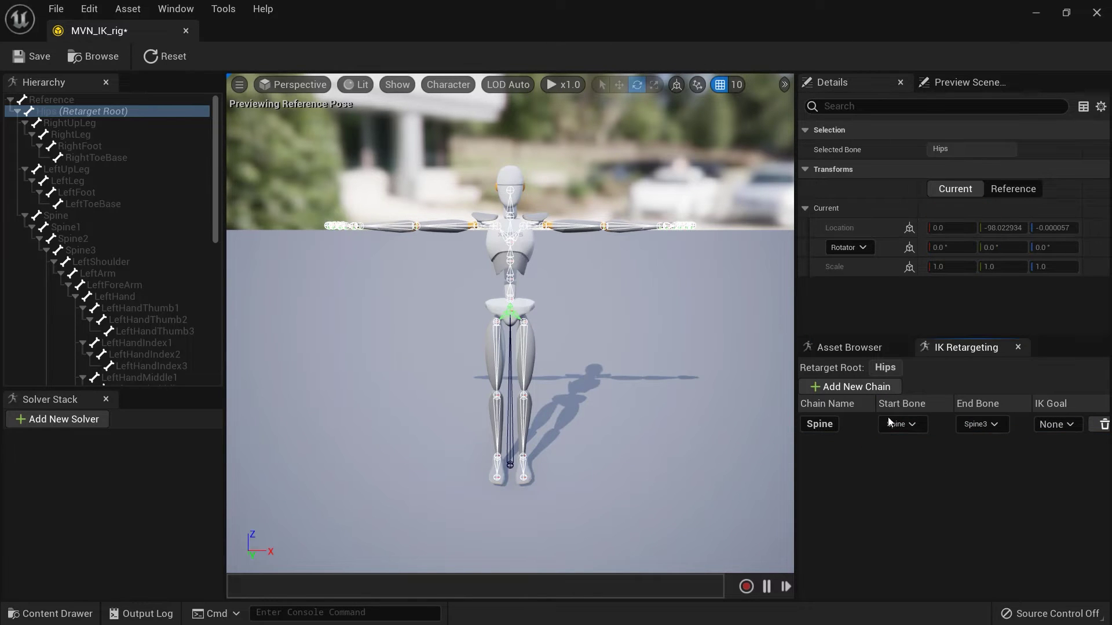
- Add a RightLeg chain and the remaining chains, then save MVN_IK_rig
click(850, 387)
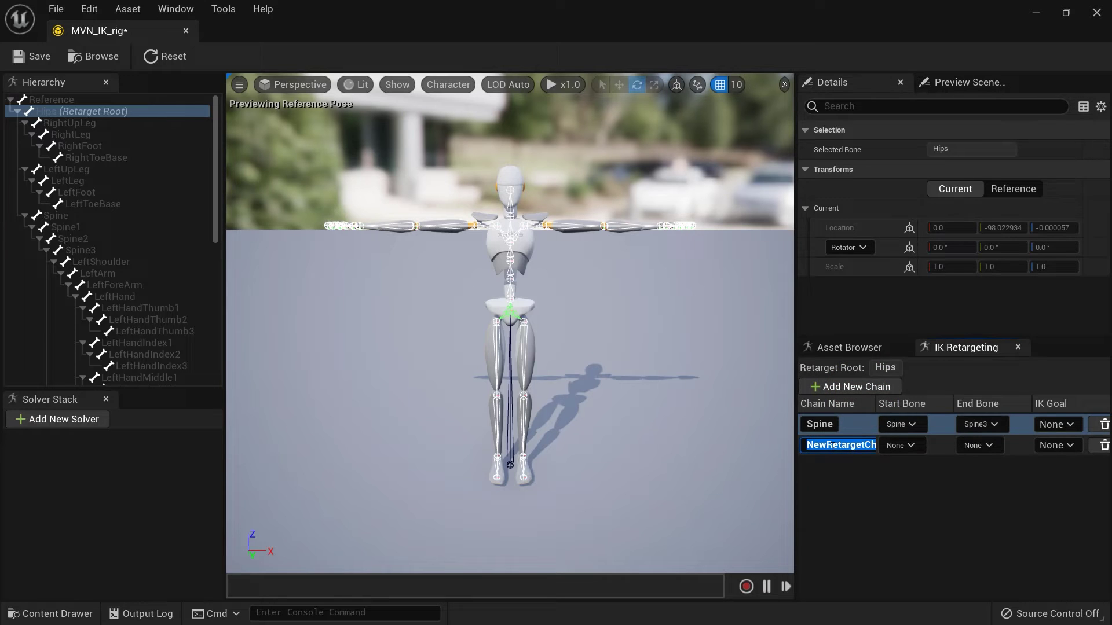
text(RightLeg)
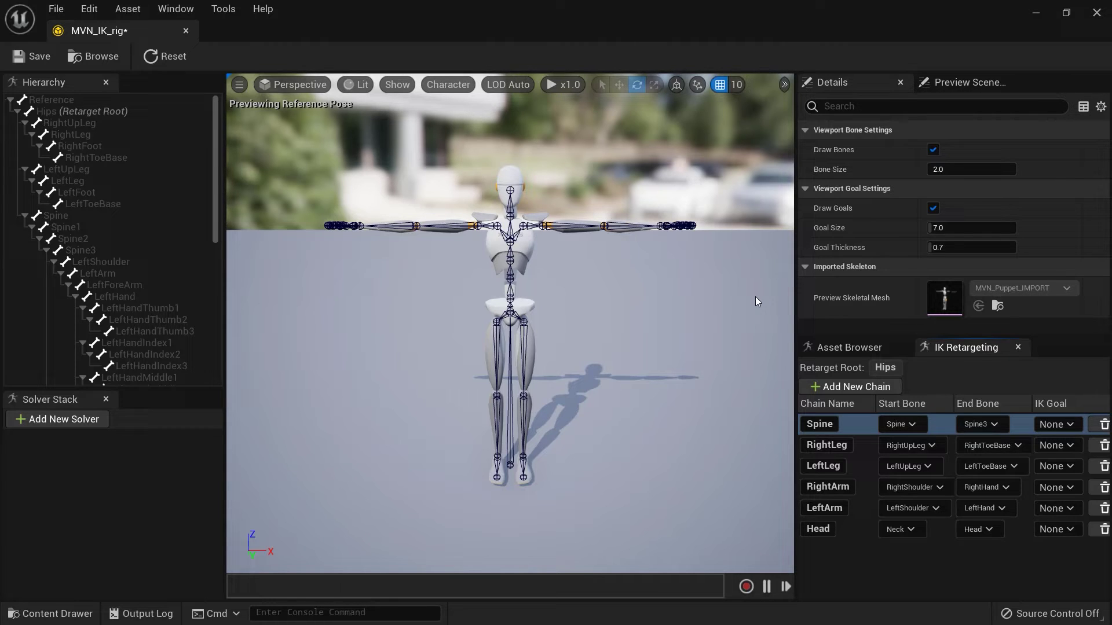
click(28, 53)
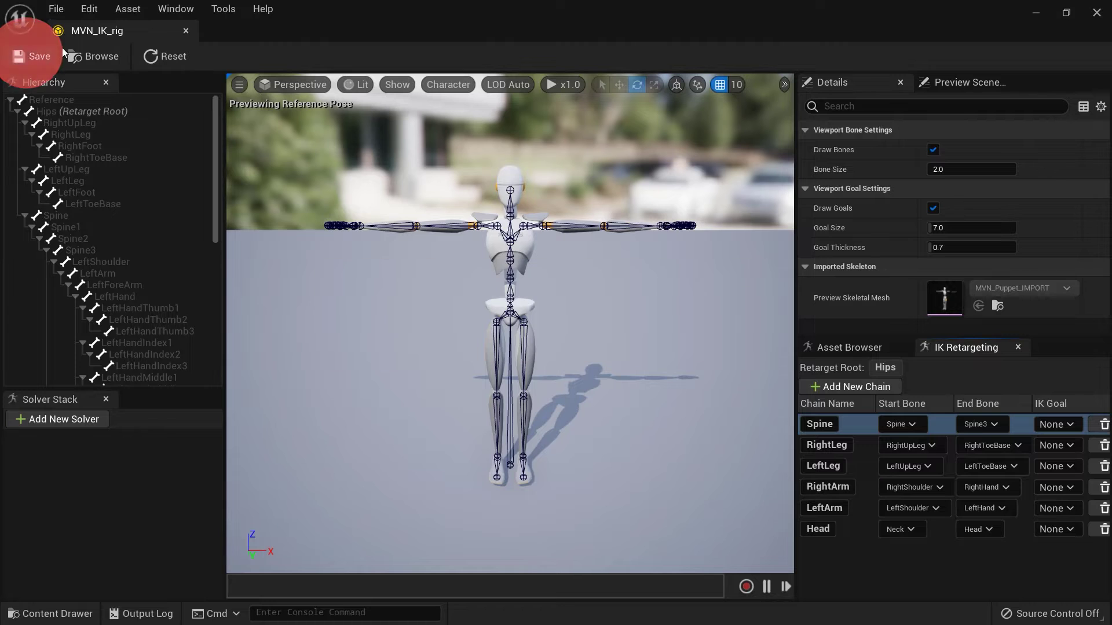
- Create an IK Rig named UE5_mannequin_IK_rig on the SKM_Quinn mesh and open it
click(1096, 13)
click(49, 613)
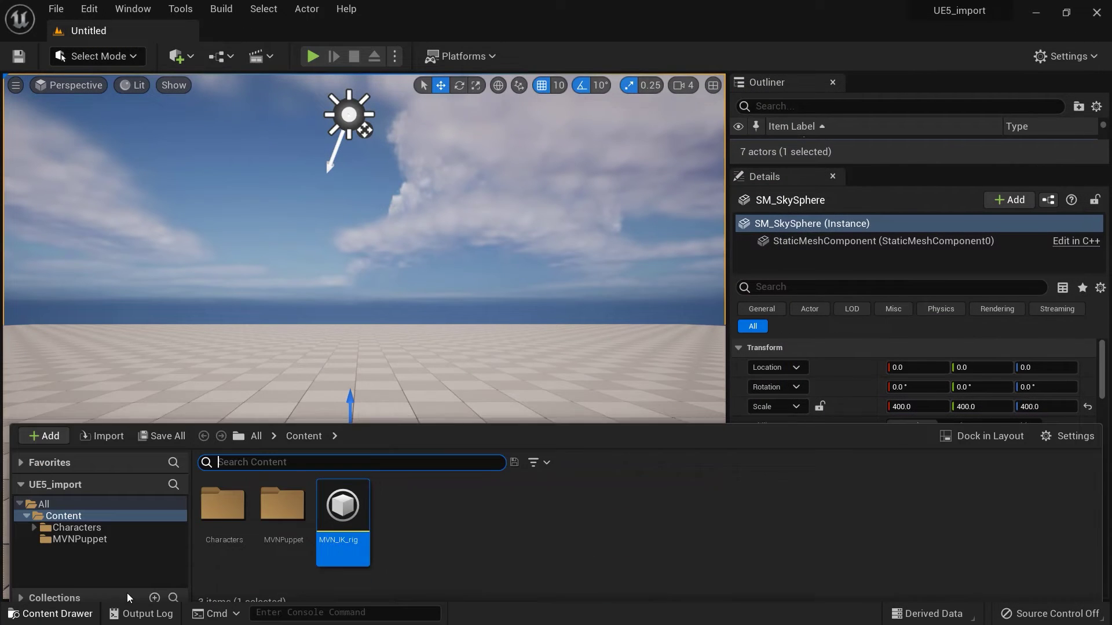
right_click(459, 513)
mouse_move(521, 275)
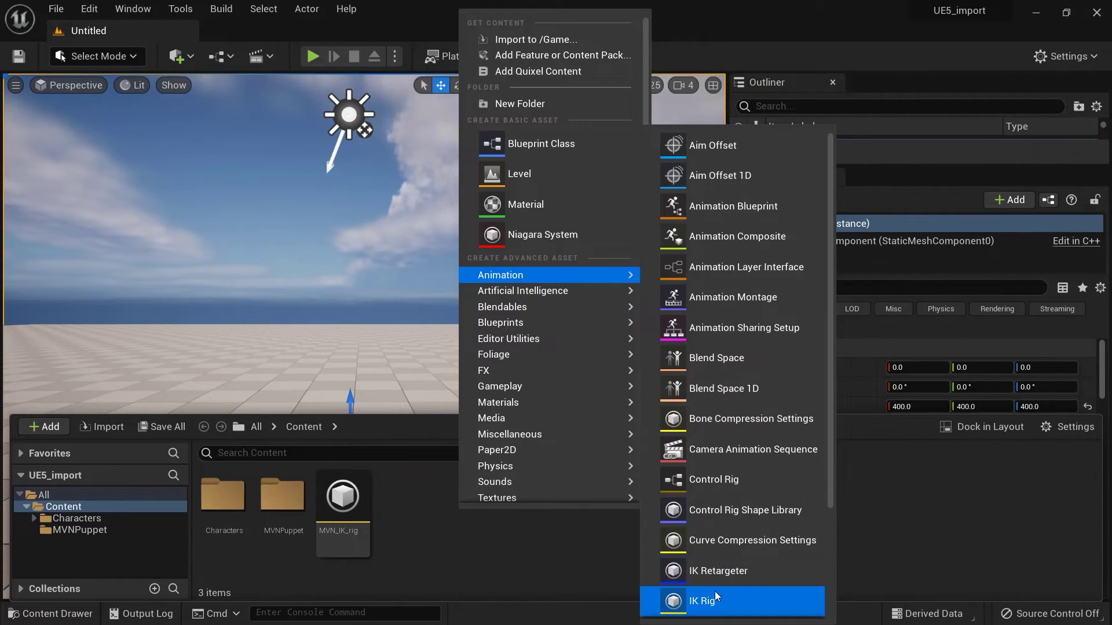
click(703, 601)
click(394, 259)
text(Mannequin_IK_rig)
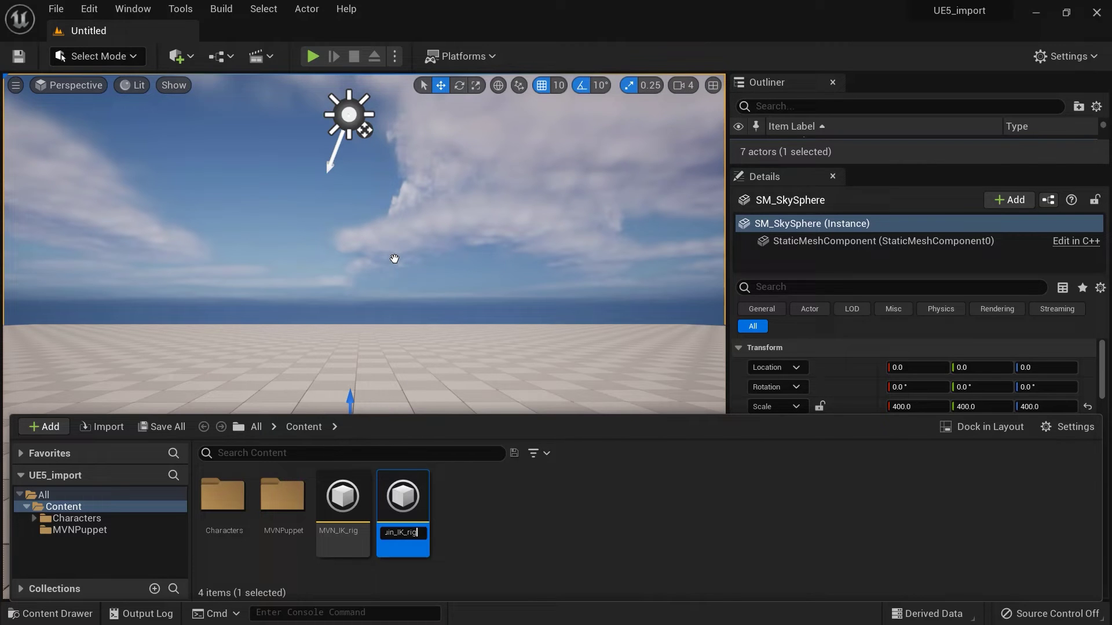
key(Return)
double_click(402, 498)
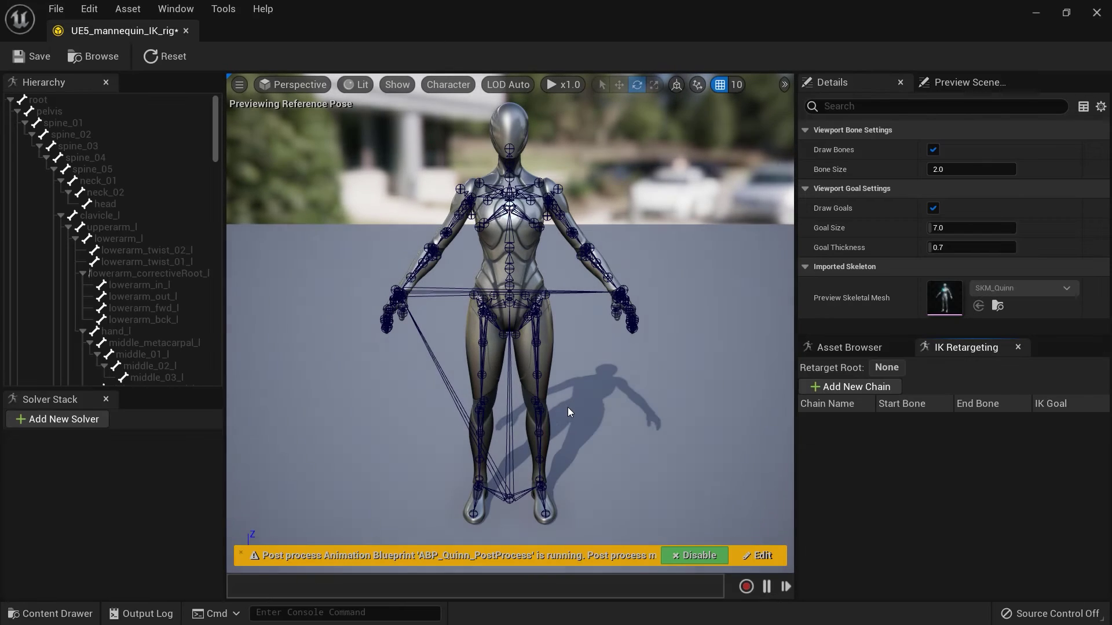
- Set pelvis as the retarget root and add a retarget chain
right_click(60, 113)
click(148, 339)
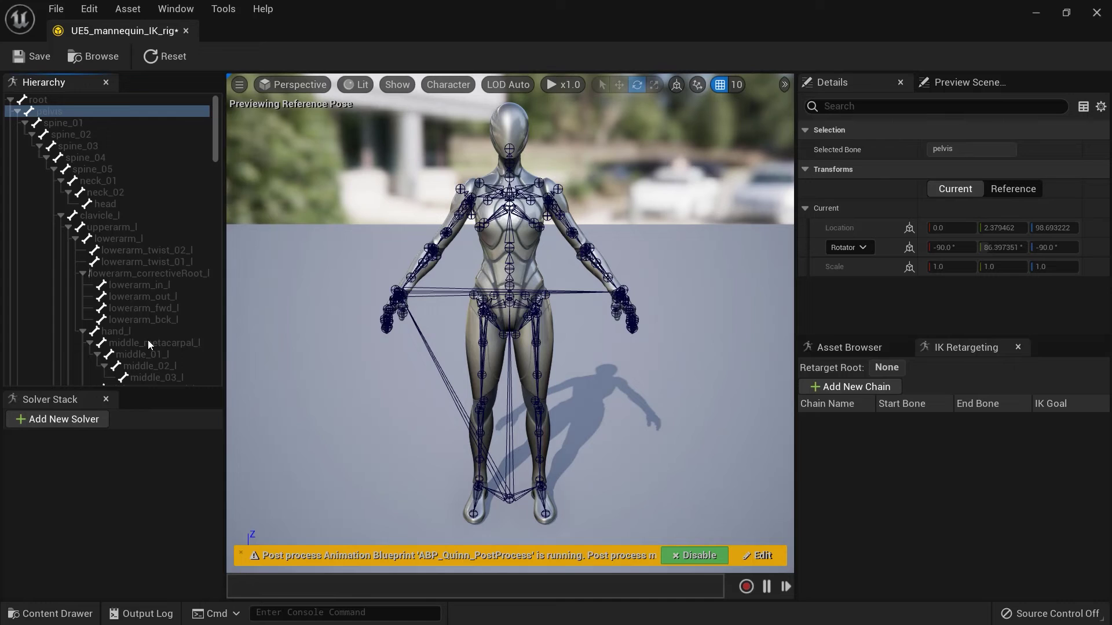
click(835, 392)
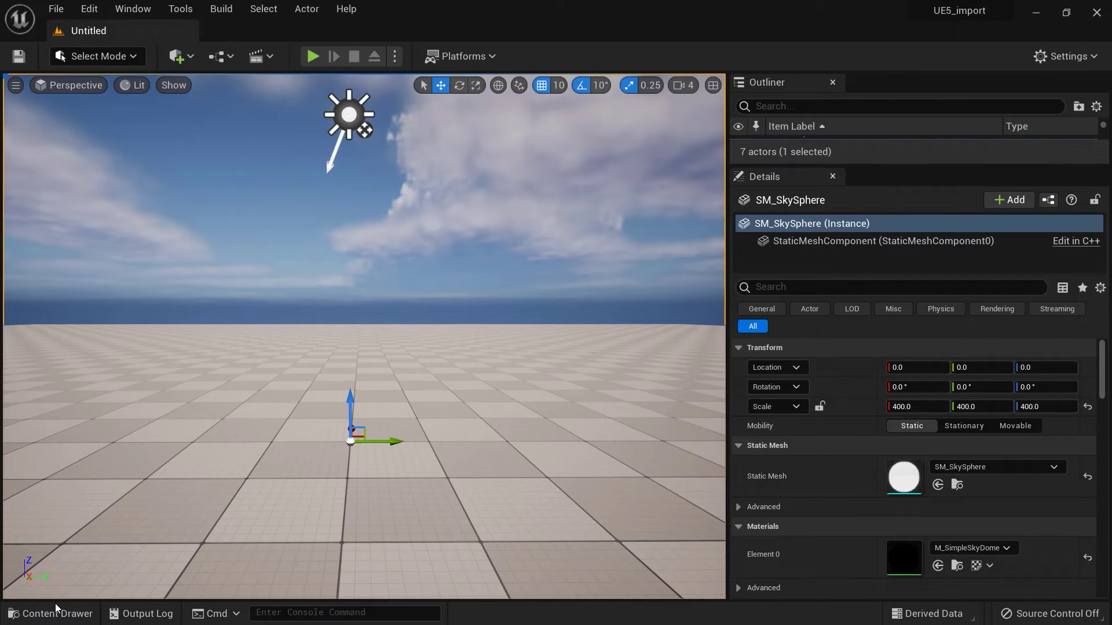
- In MVN_Puppet_IMPORT_Skeleton, show retargeting options and set Hips to Animation Scaled
click(56, 613)
click(104, 529)
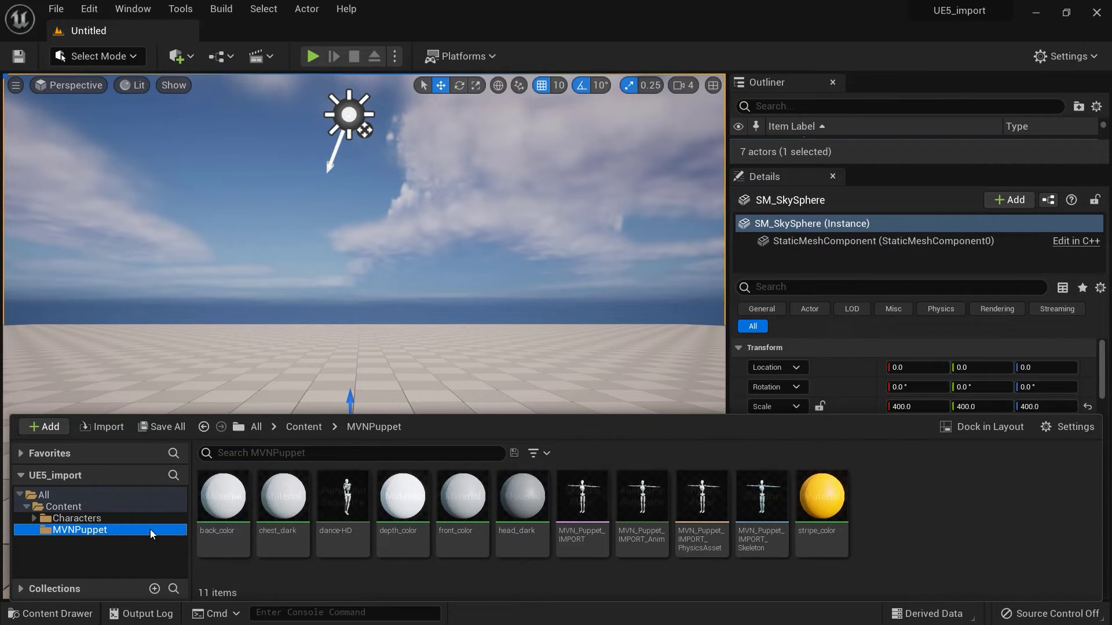
double_click(756, 515)
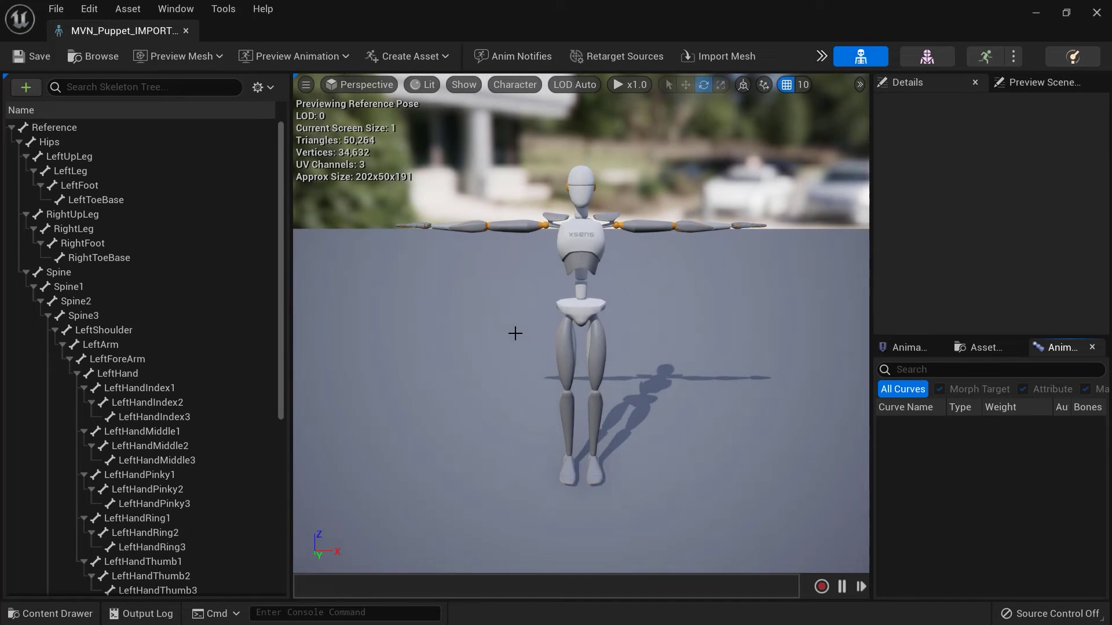
click(258, 87)
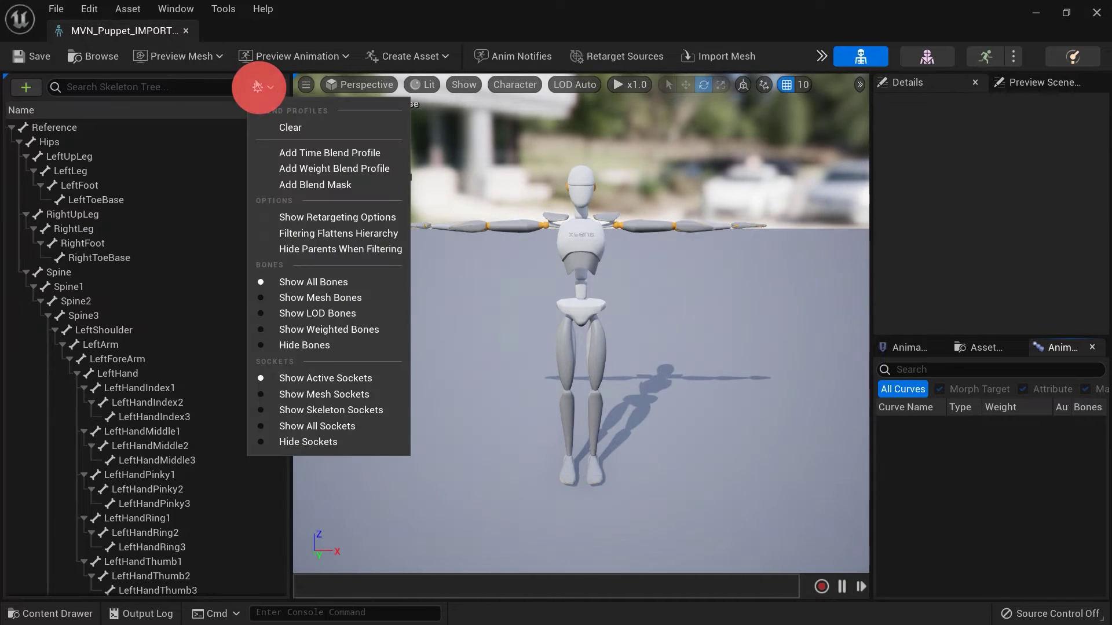
click(340, 222)
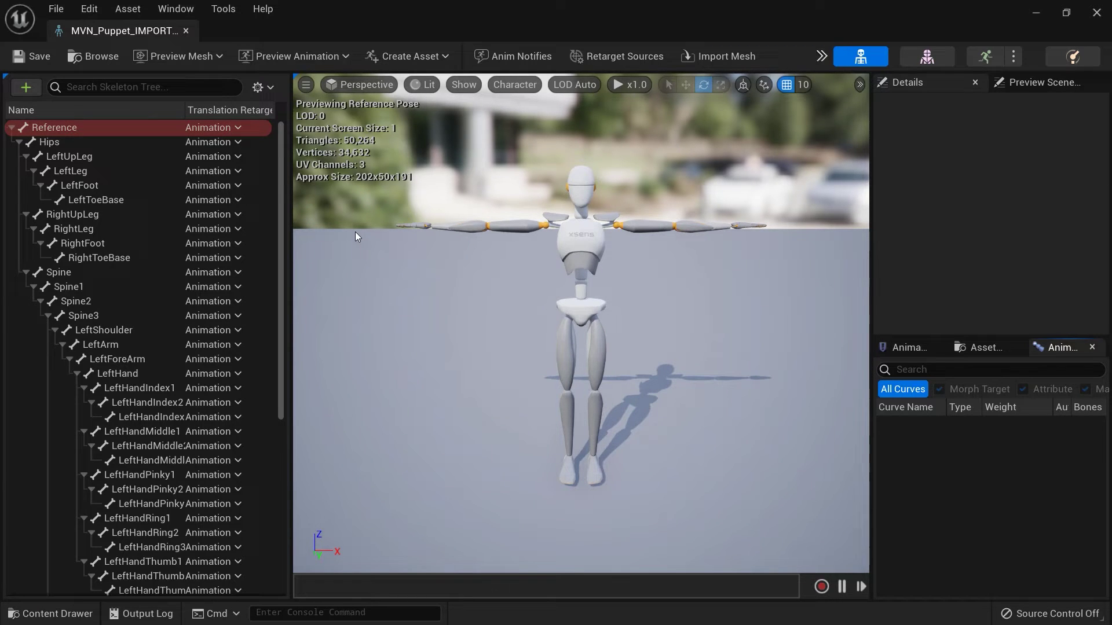
click(238, 144)
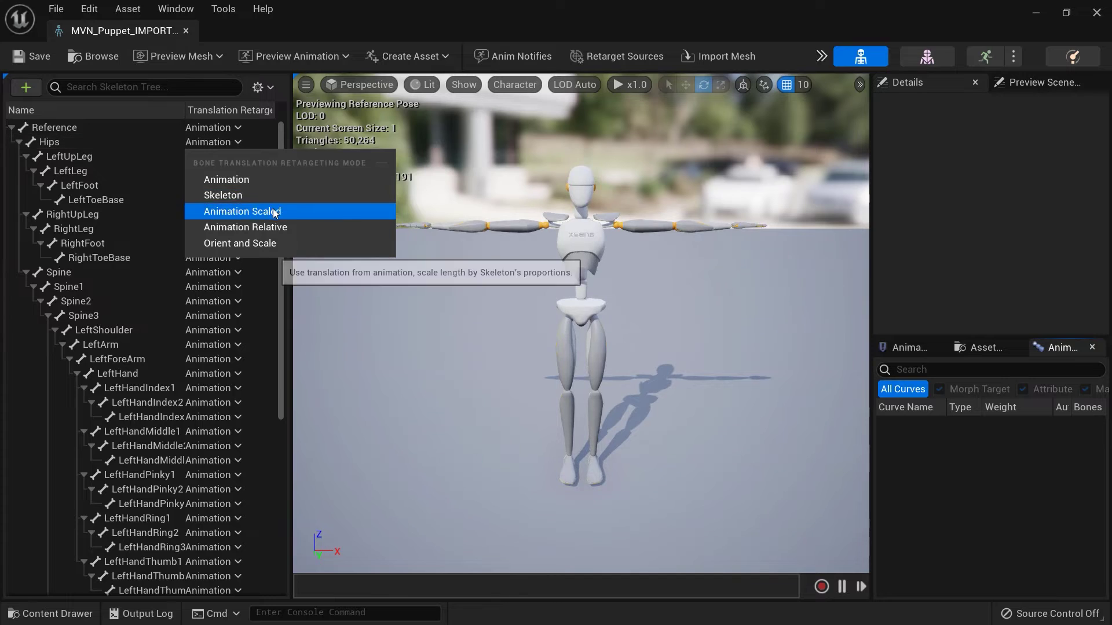
click(273, 210)
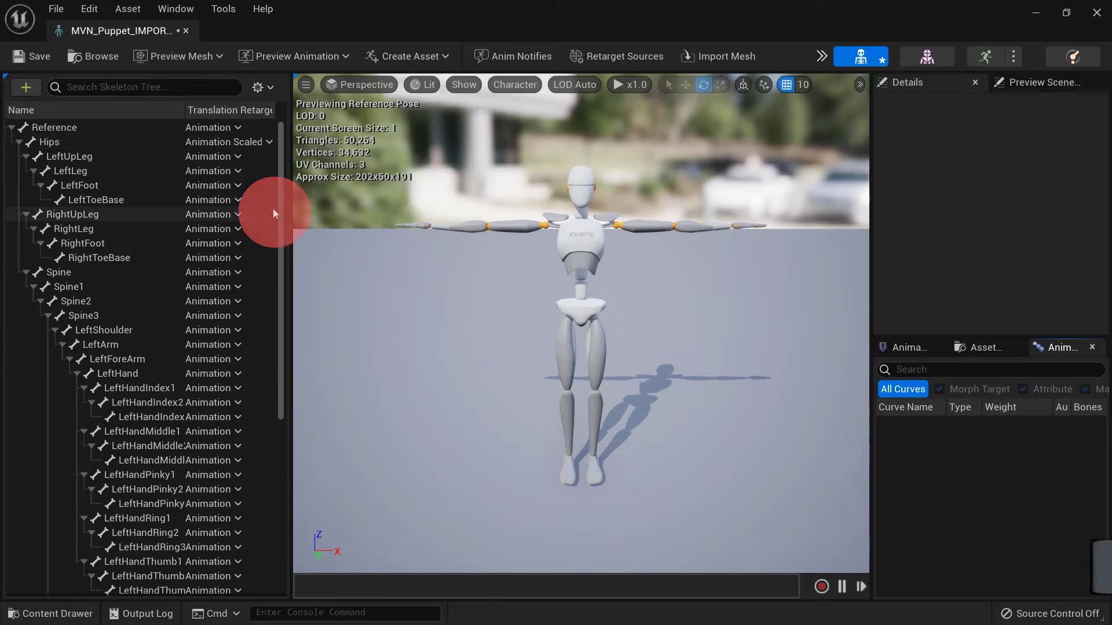
- Recursively set LeftUpLeg, RightUpLeg and Spine to Skeleton translation retargeting, then save
click(94, 158)
right_click(94, 158)
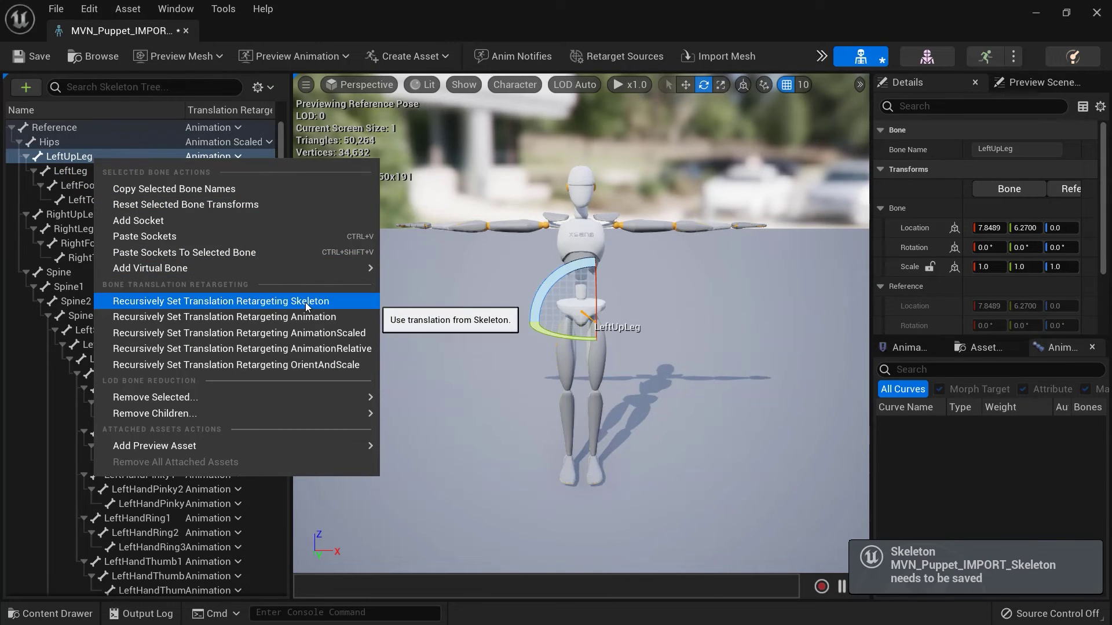
click(304, 302)
click(115, 216)
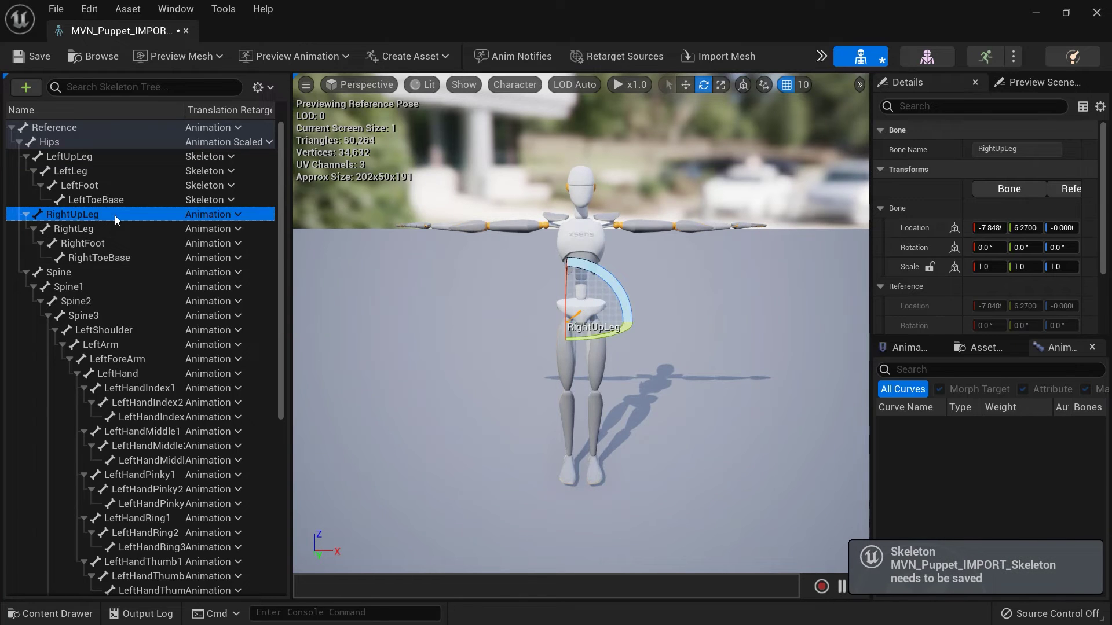
right_click(115, 216)
click(297, 360)
click(143, 274)
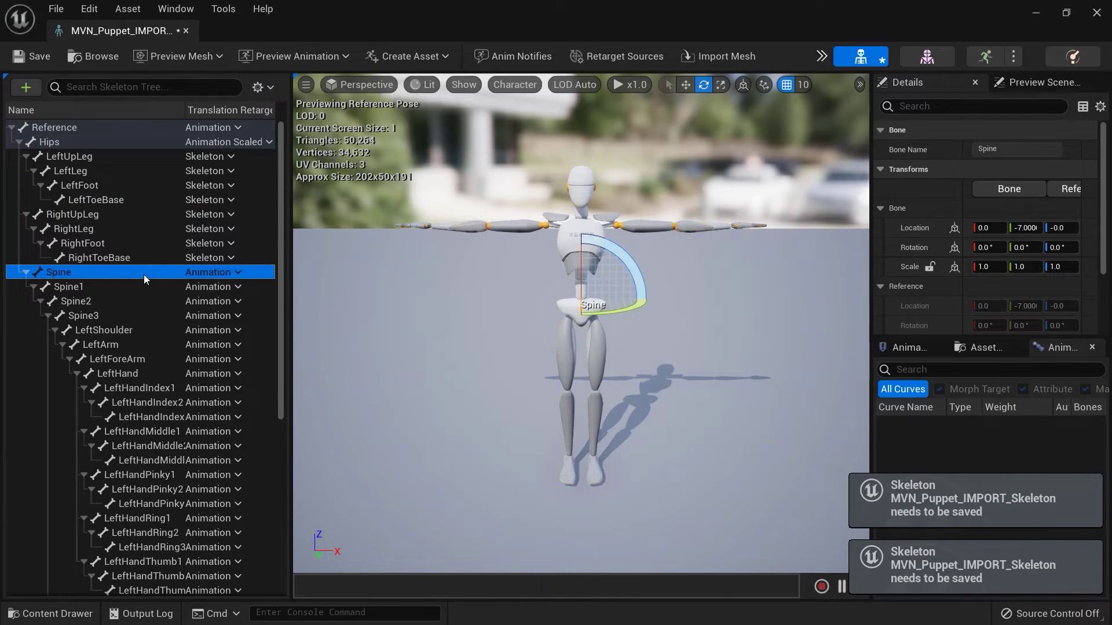
right_click(144, 274)
click(330, 417)
drag(284, 263, 280, 227)
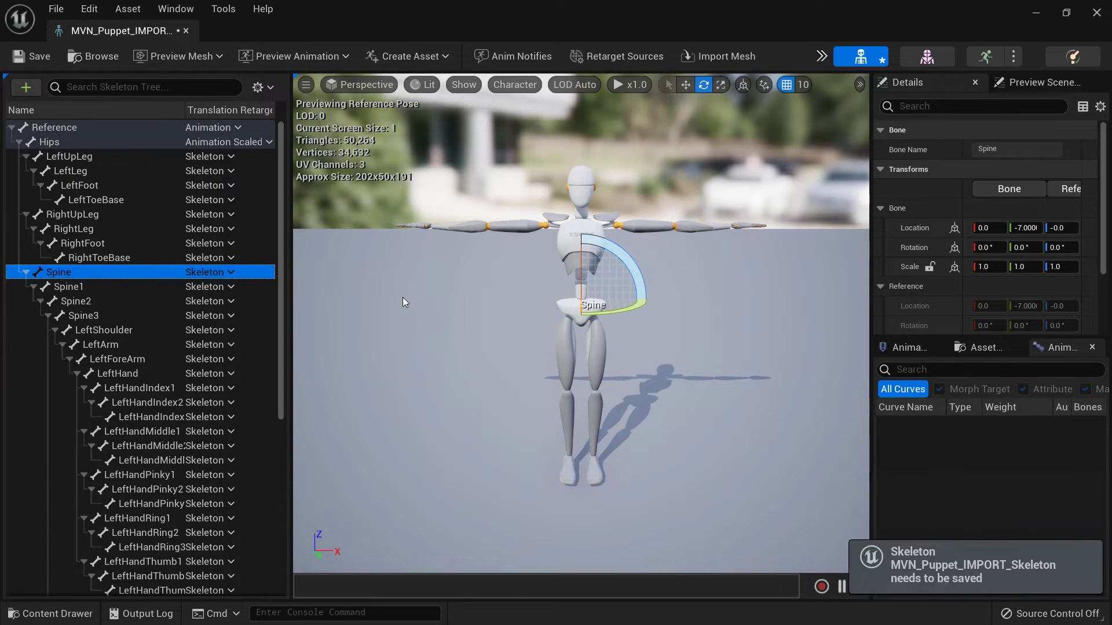
click(32, 56)
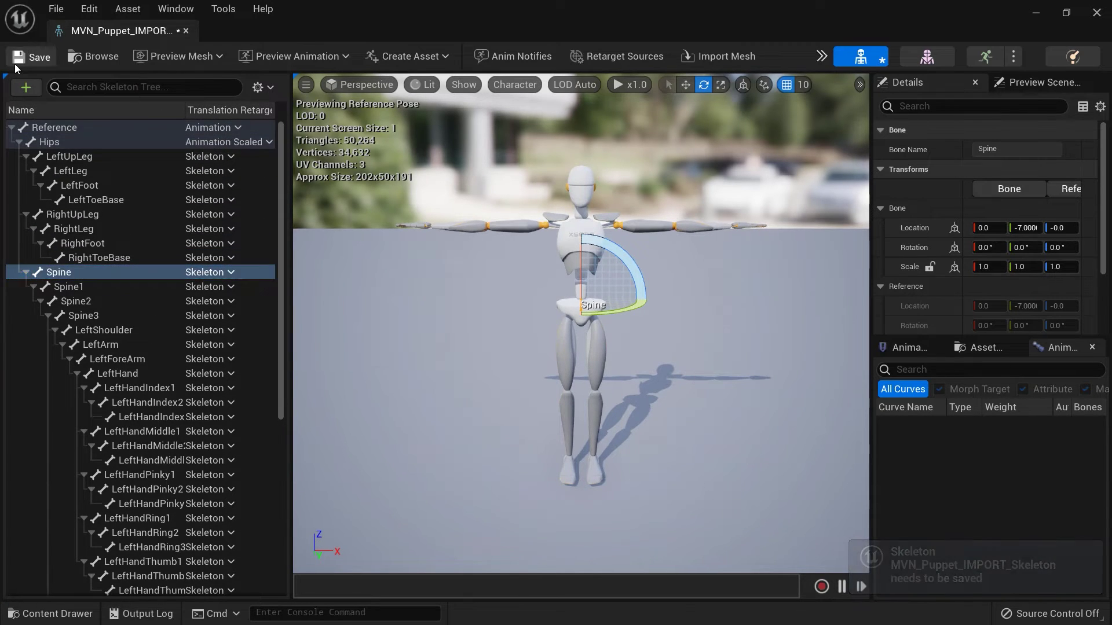
- Open the SK_Mannequin skeleton from the Characters > Mannequins meshes folder
click(1096, 12)
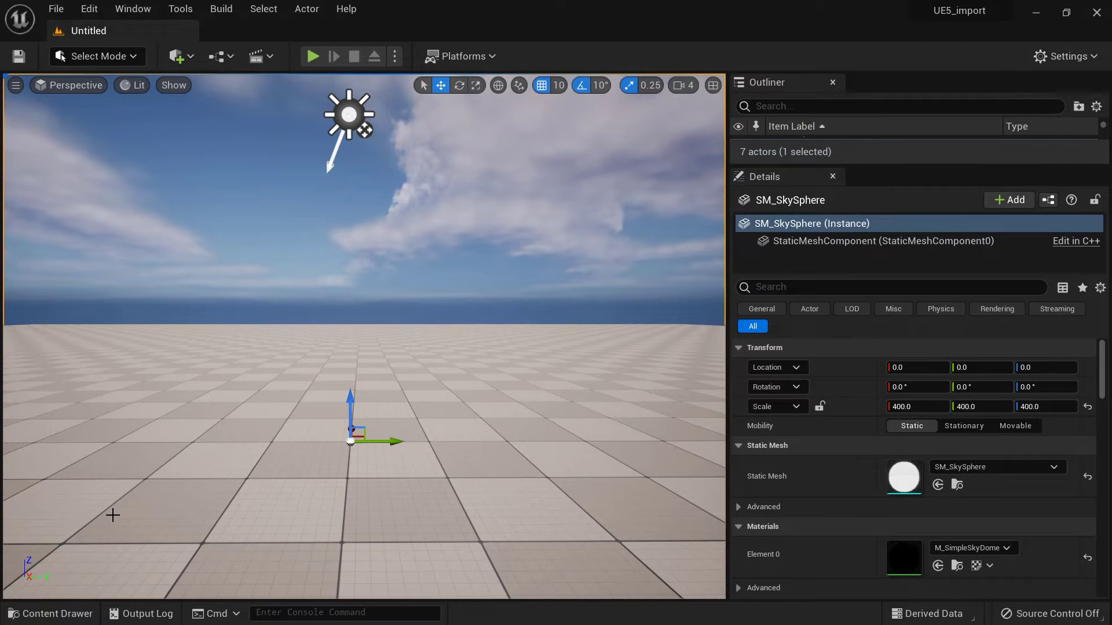
click(77, 518)
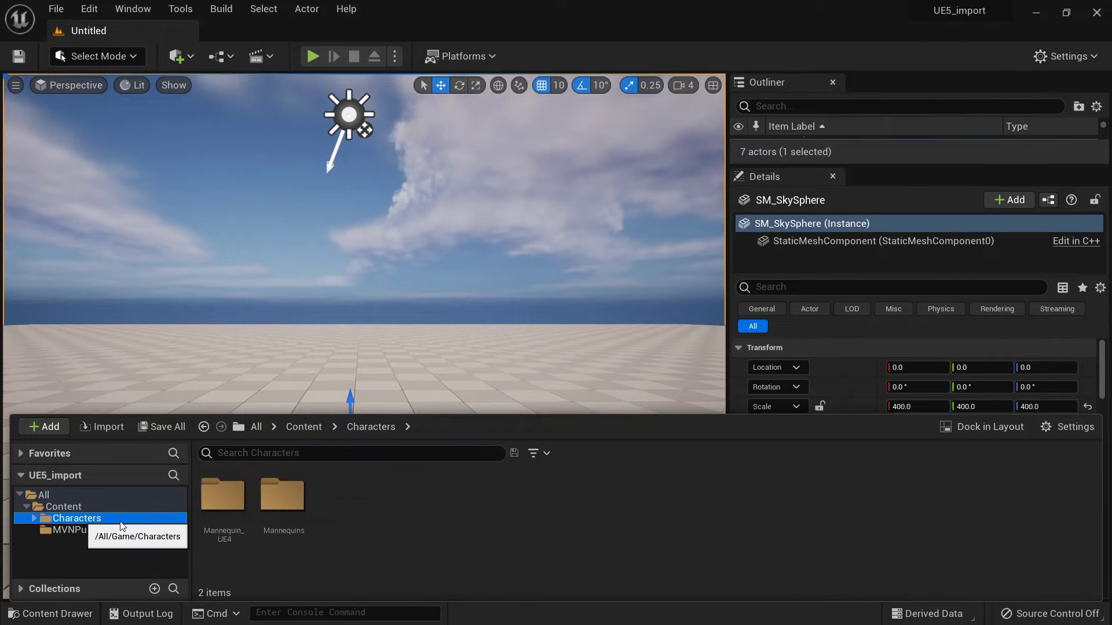
click(279, 507)
double_click(279, 507)
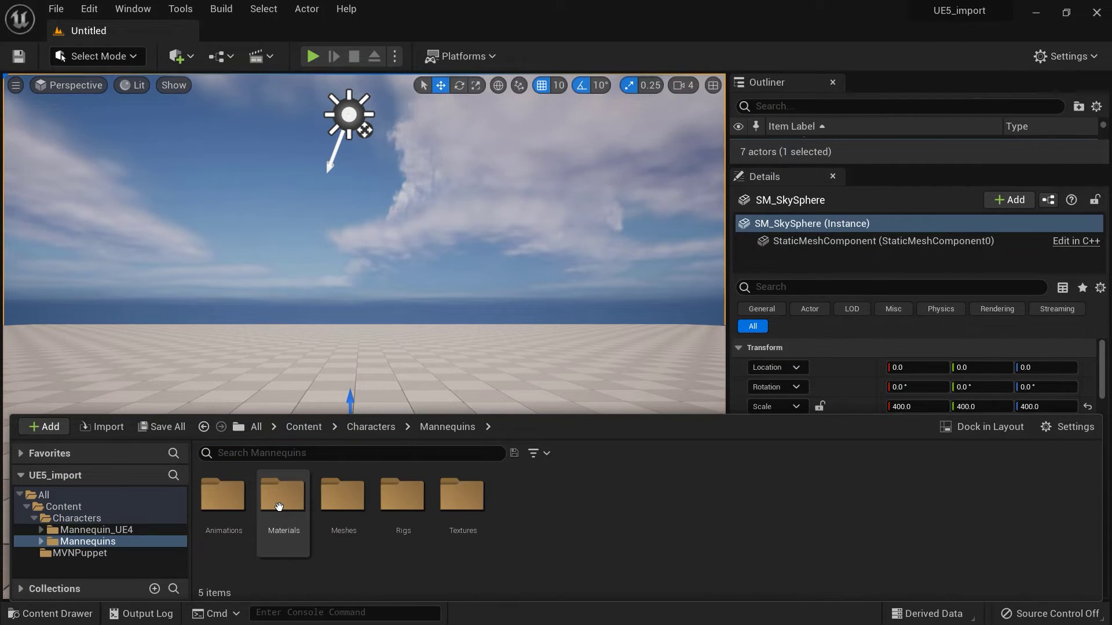
double_click(332, 507)
double_click(283, 500)
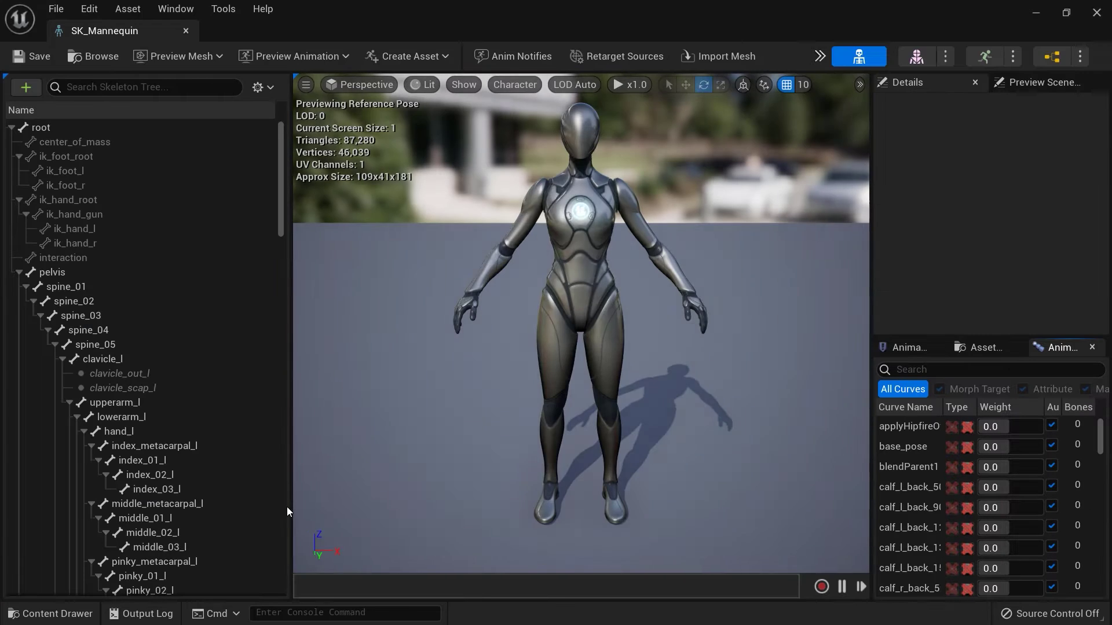
- Show translation retargeting options in SK_Mannequin's skeleton tree and save the skeleton
click(267, 88)
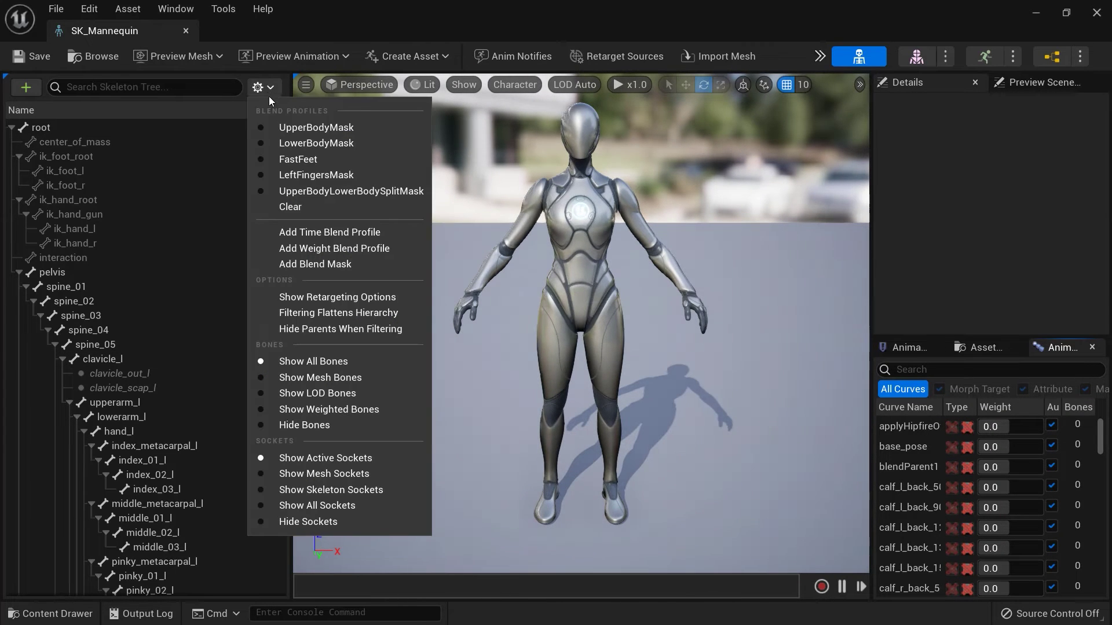
click(338, 295)
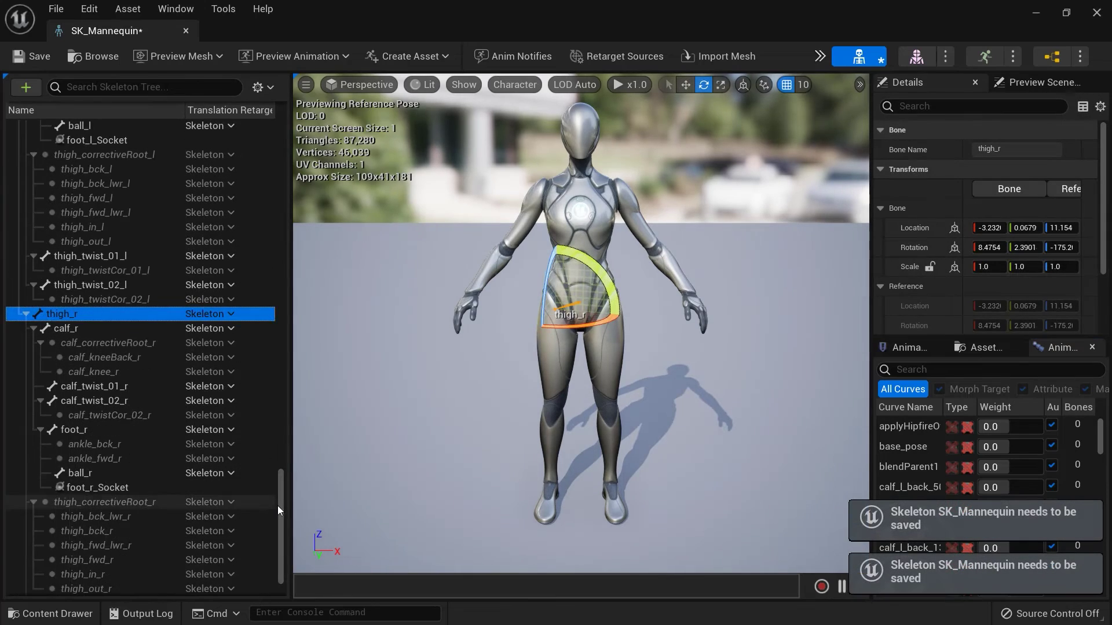
drag(277, 505, 301, 167)
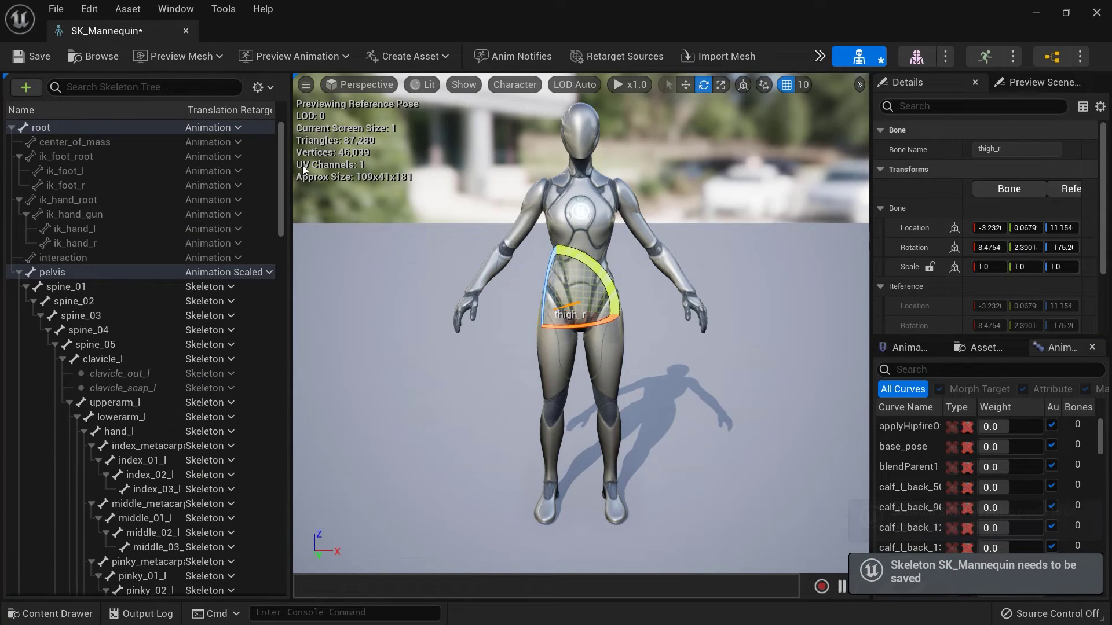
click(24, 56)
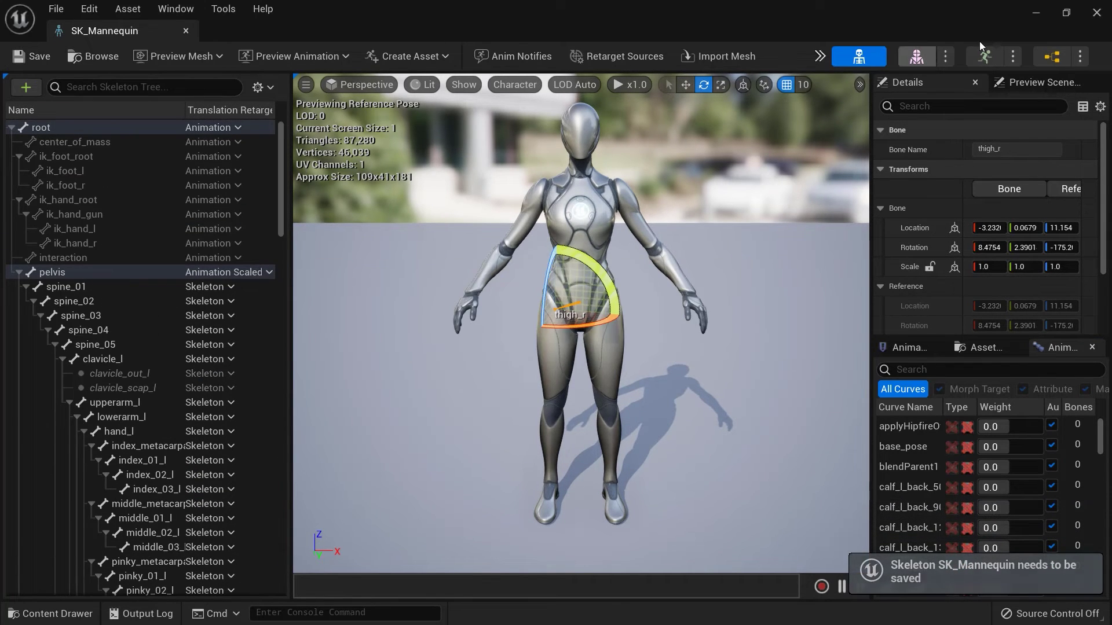
- From the Content Drawer, create an IK Retargeter asset using MVN_IK_rig as the source rig
click(1096, 12)
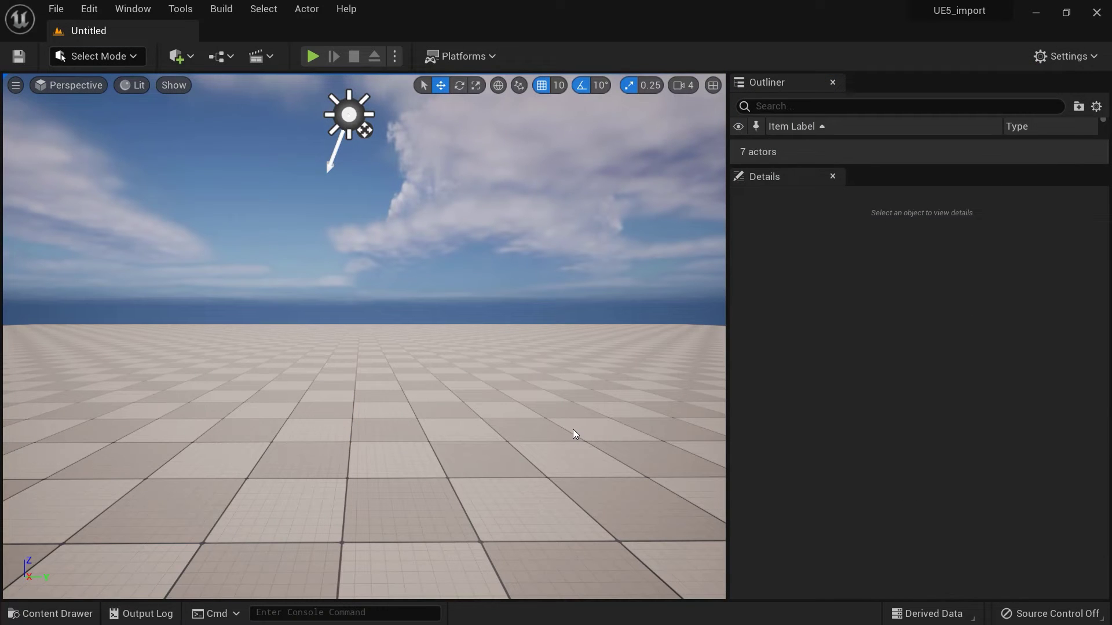
click(49, 614)
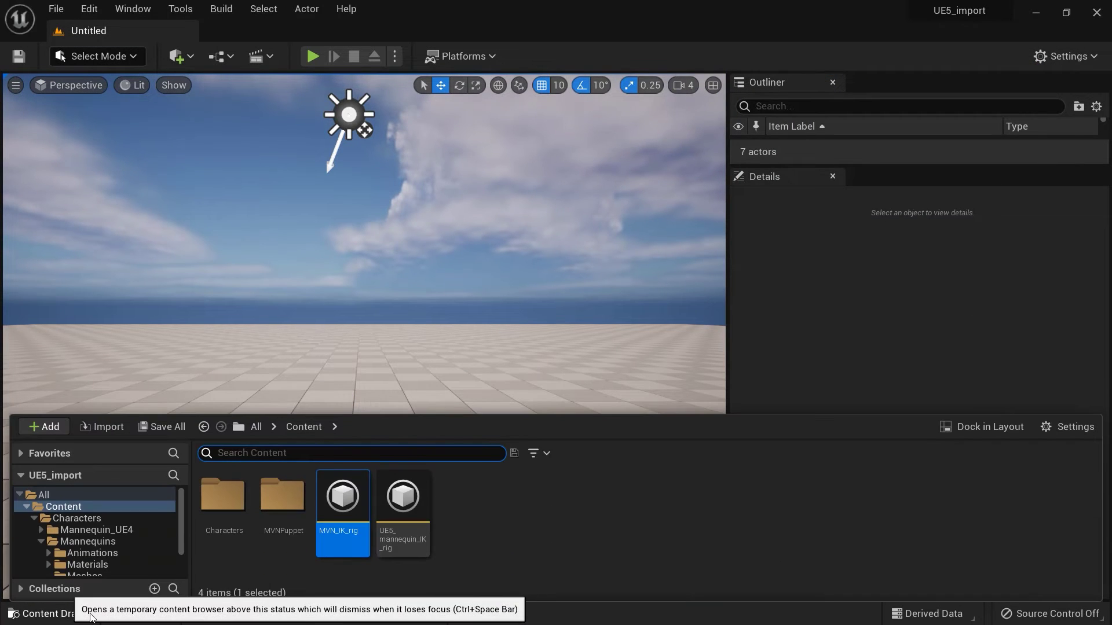
right_click(510, 517)
mouse_move(572, 281)
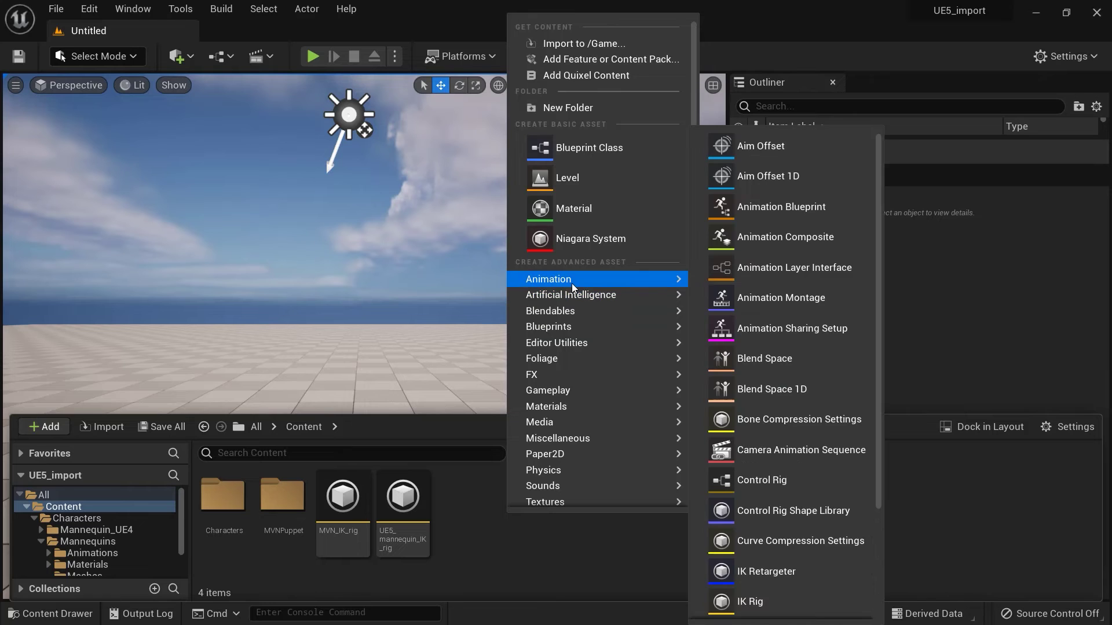
click(811, 562)
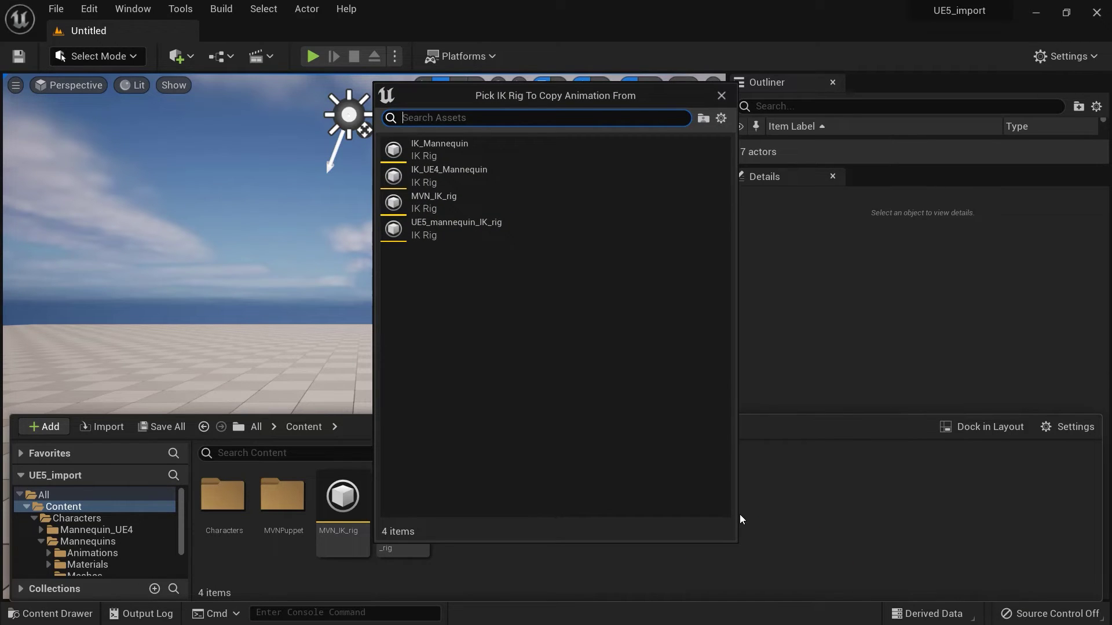
click(556, 198)
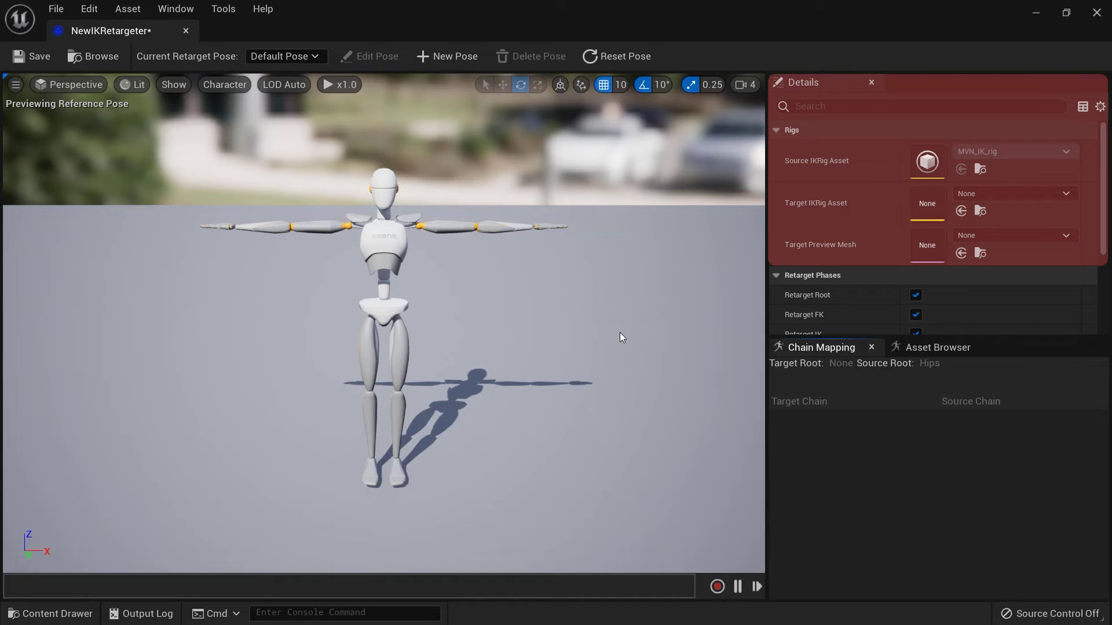
- Set the target rig to UE5_mannequin_IK_rig and keep Spine and Head mapped to their same-named chains
click(977, 194)
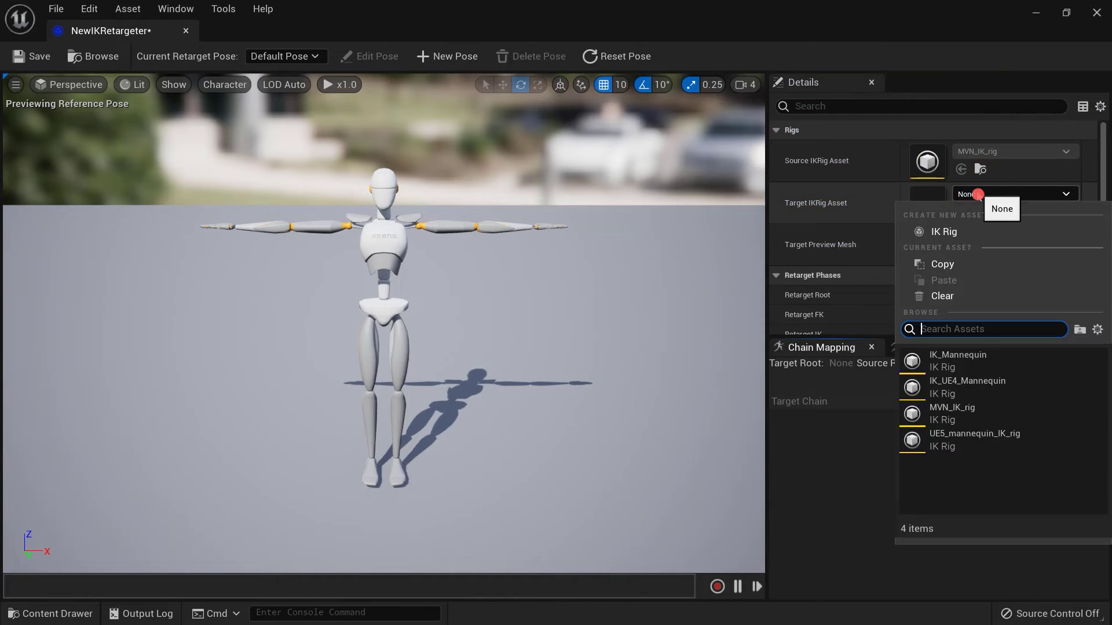
click(1006, 433)
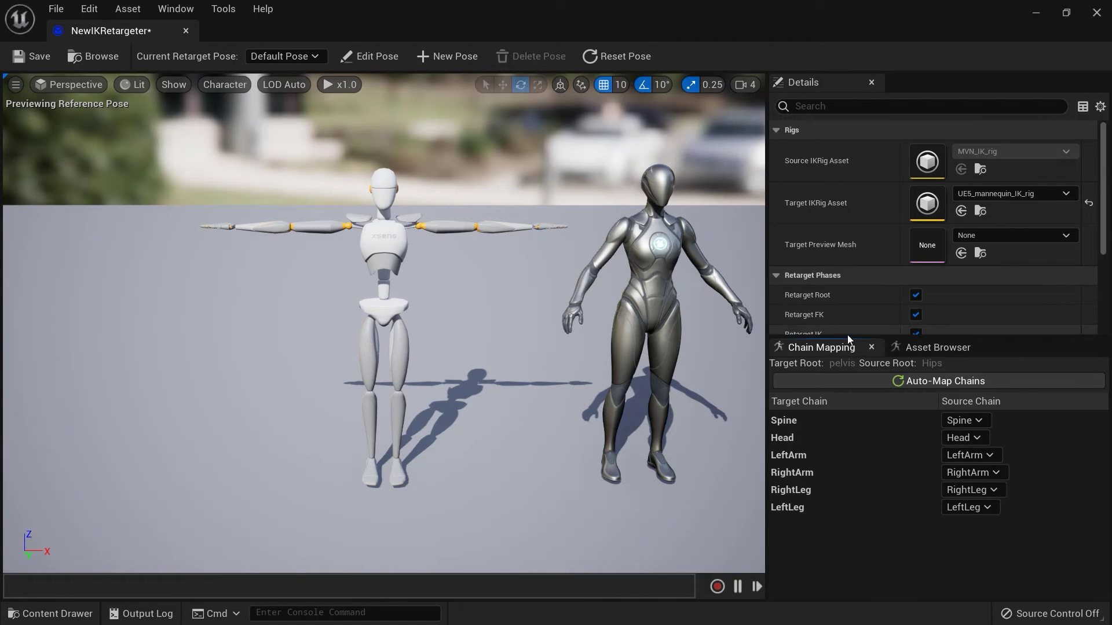
click(979, 420)
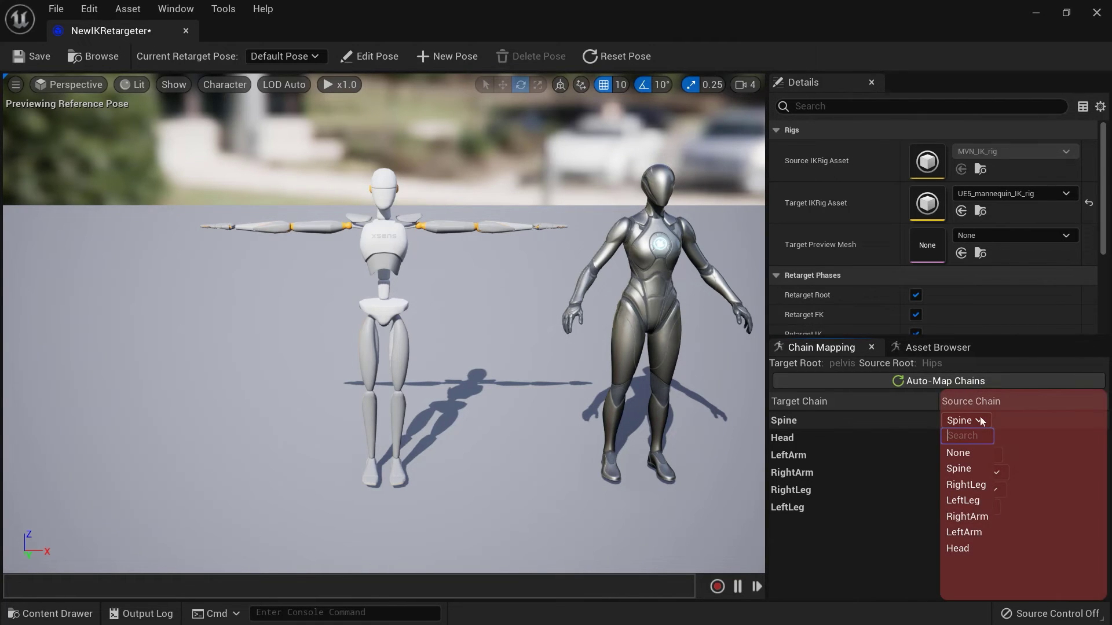
click(998, 432)
click(977, 437)
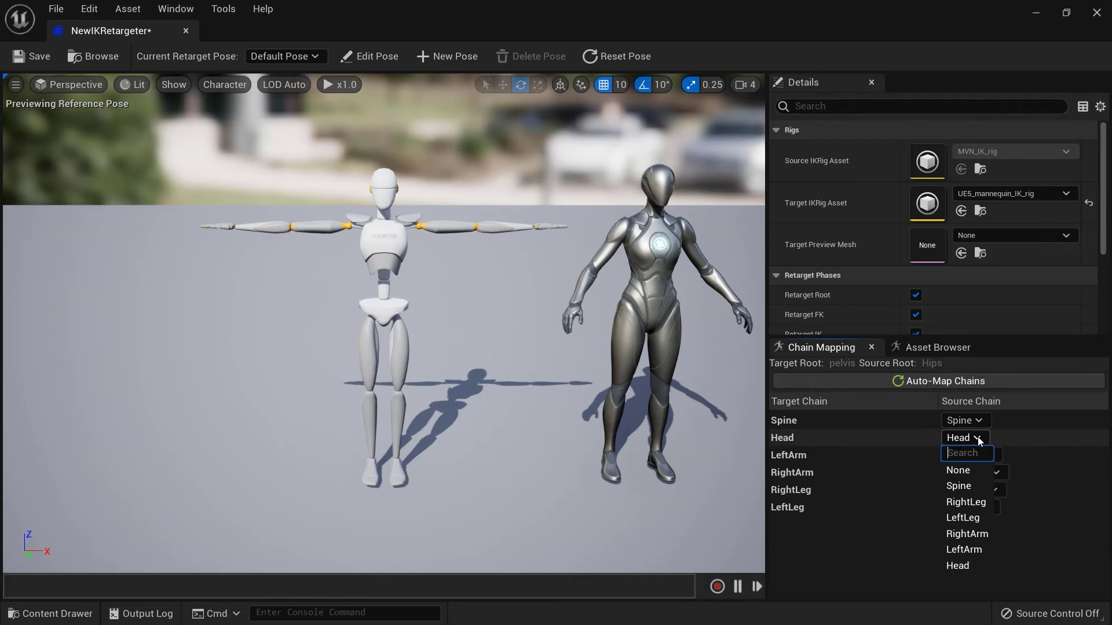
click(961, 561)
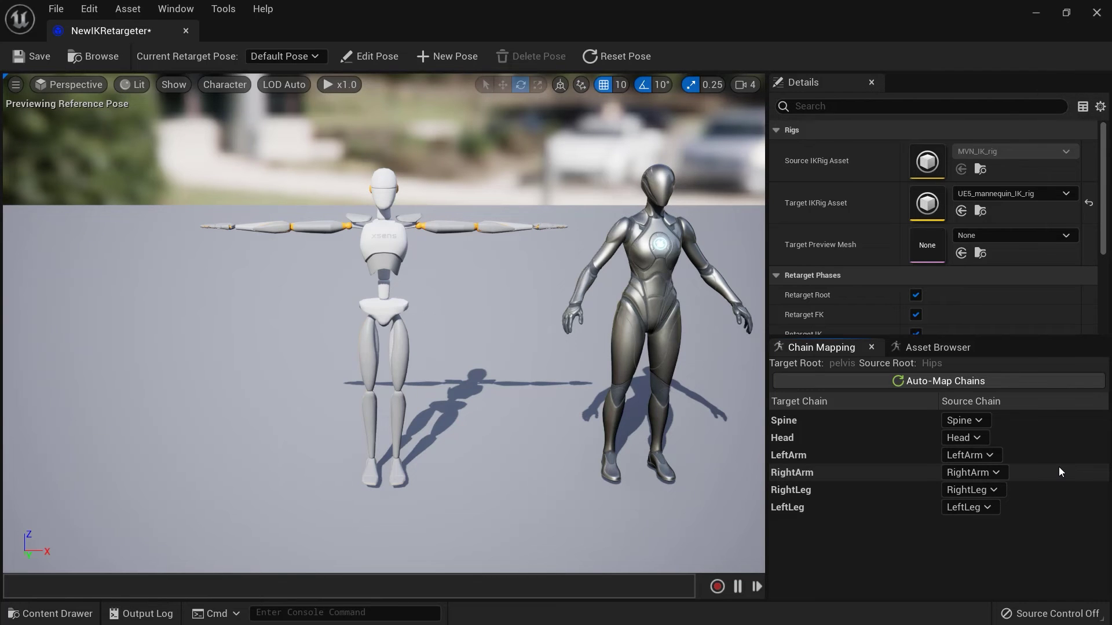
- Create a new retarget pose named T-pose and rotate both upper arms up 50° to horizontal
click(457, 58)
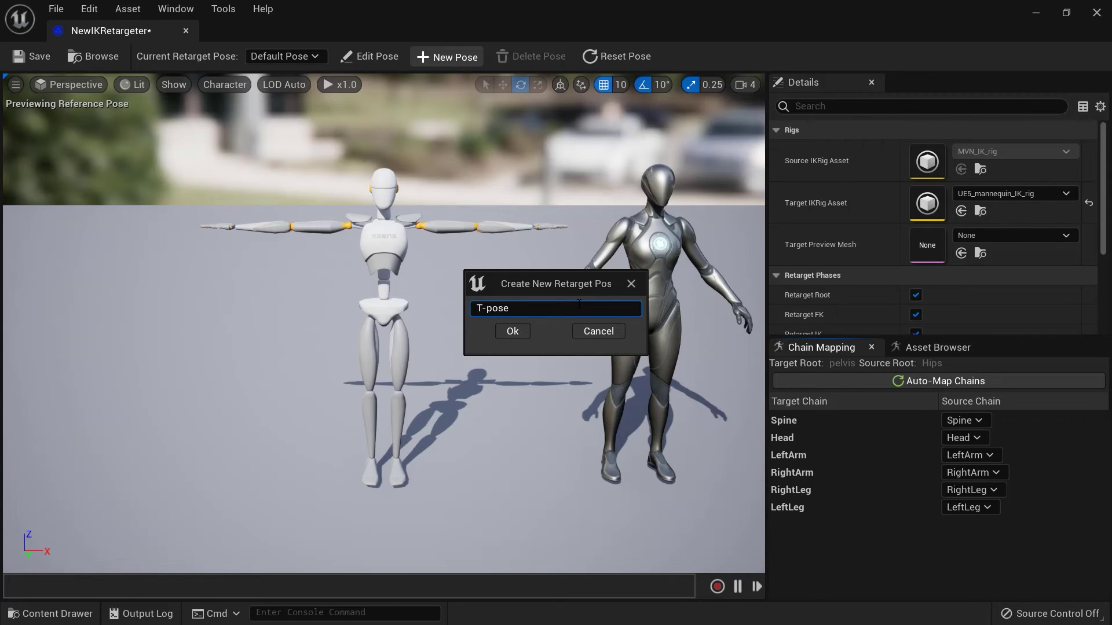
click(513, 331)
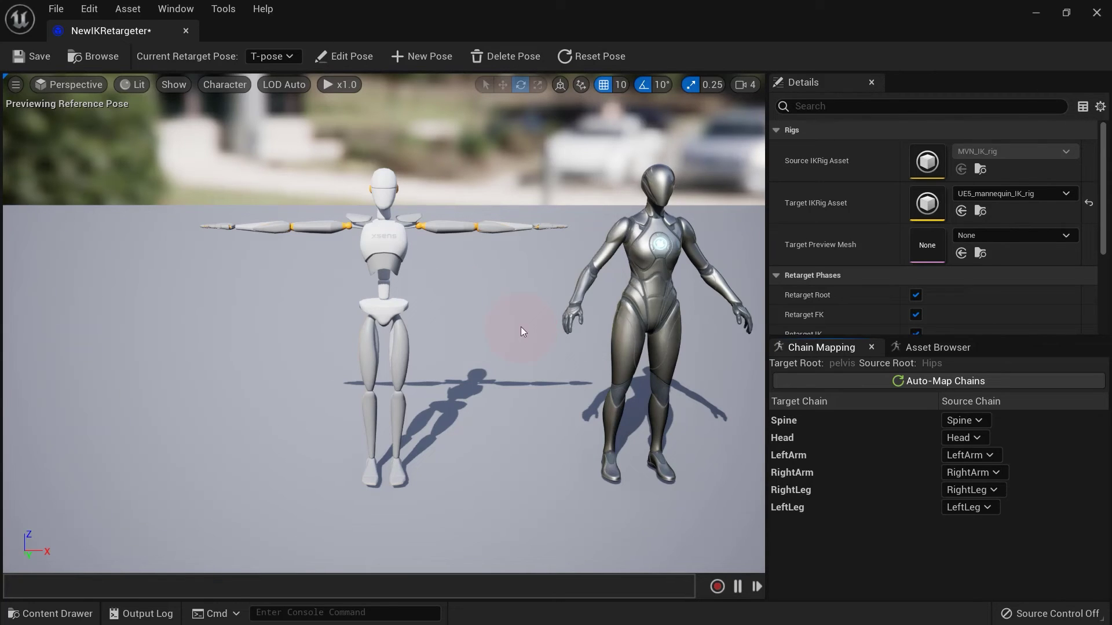
click(345, 57)
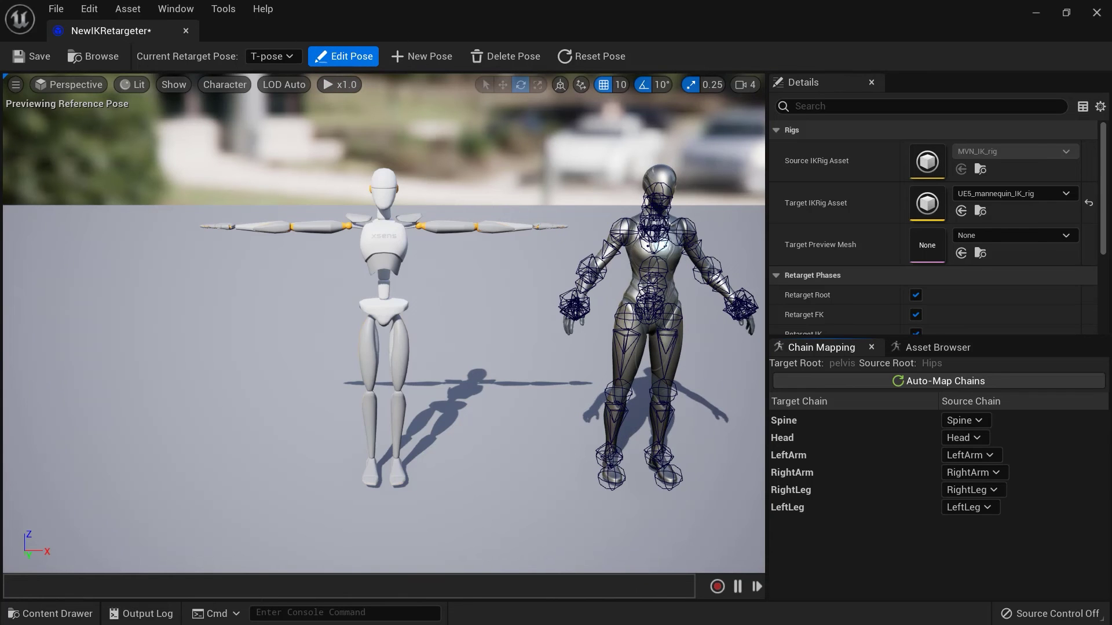
middle_drag(718, 218, 544, 217)
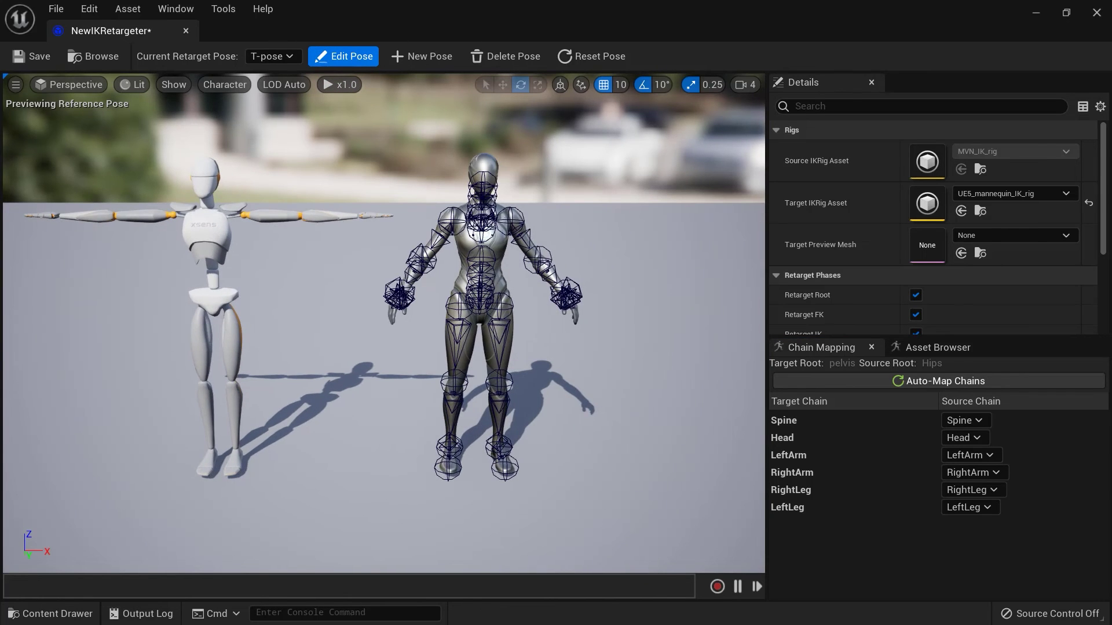
click(525, 240)
drag(499, 283, 548, 276)
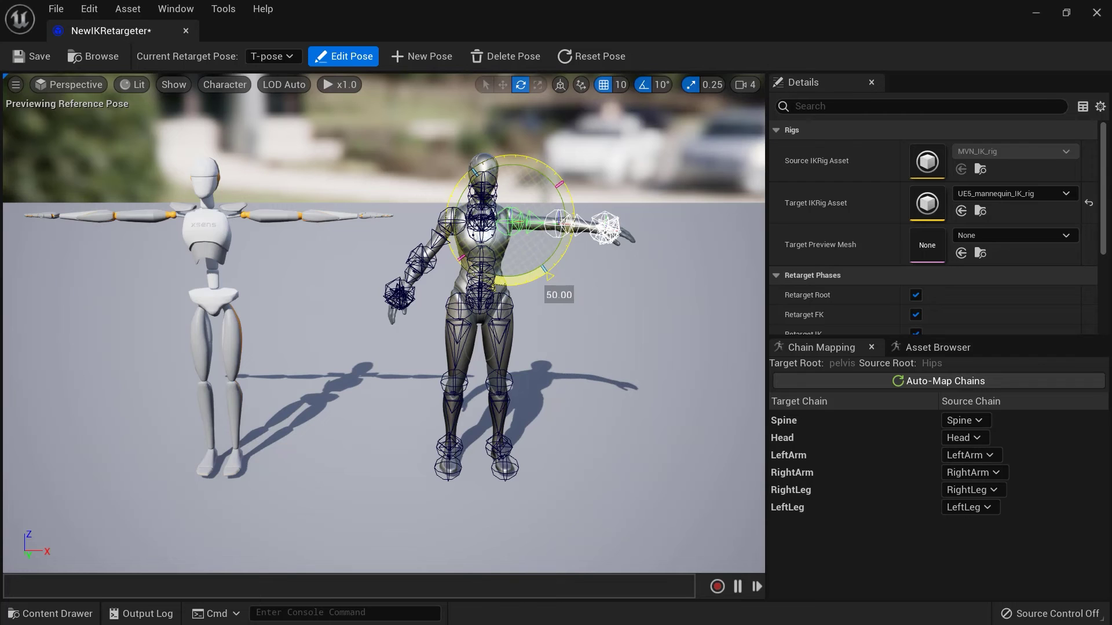
click(435, 244)
drag(490, 171, 437, 151)
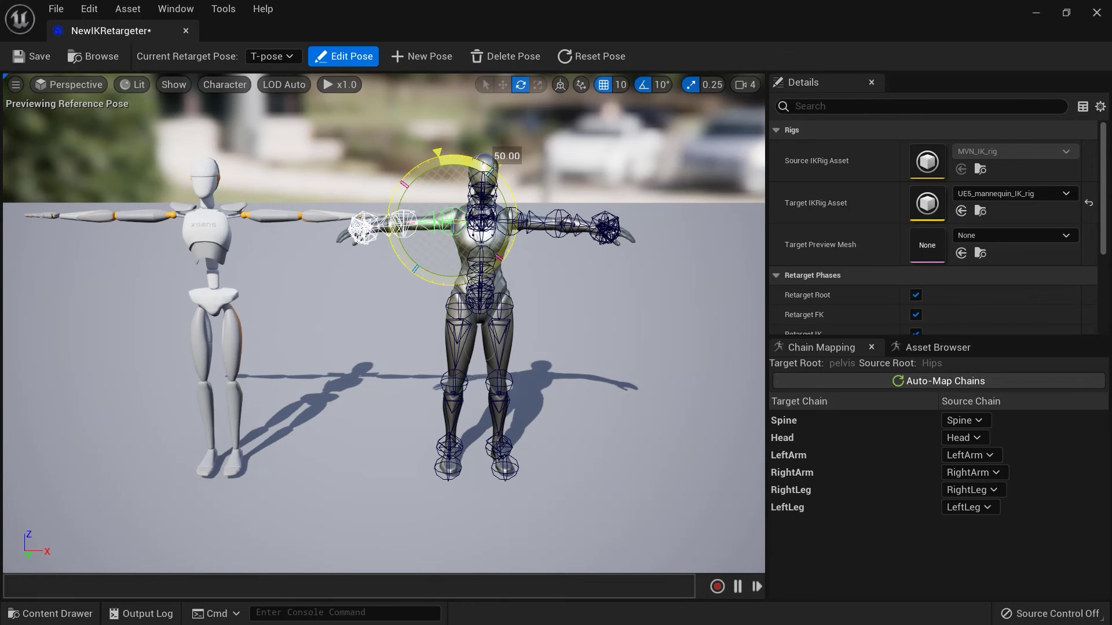
- In Top view, rotate the forearm to -30° and finish editing the pose
click(69, 84)
click(87, 140)
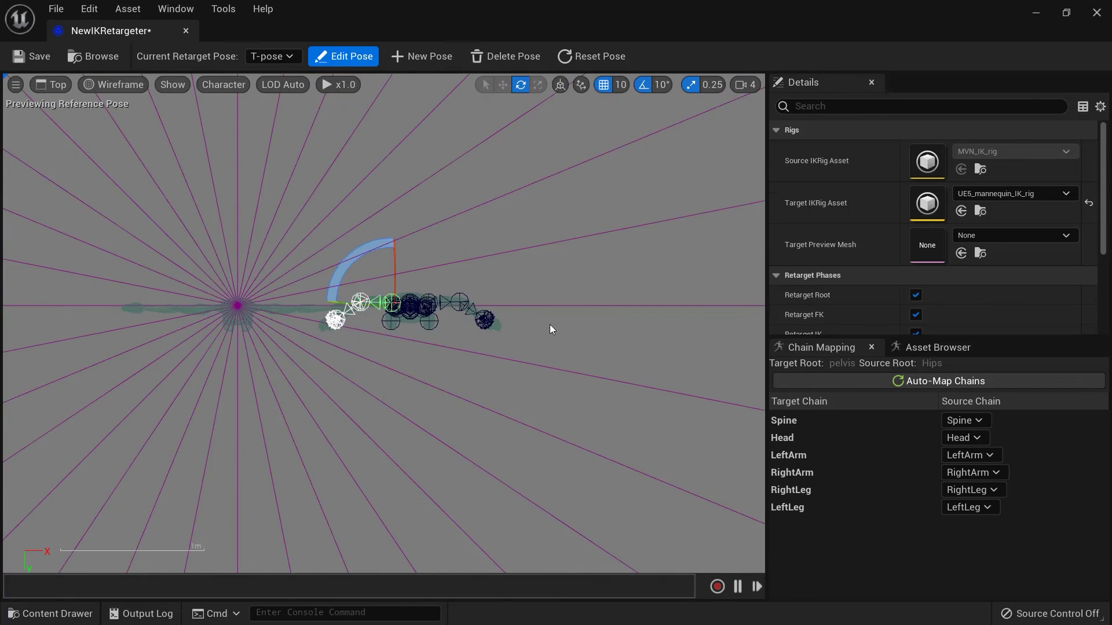
scroll(550, 329, up, 4)
click(463, 312)
drag(454, 358, 483, 336)
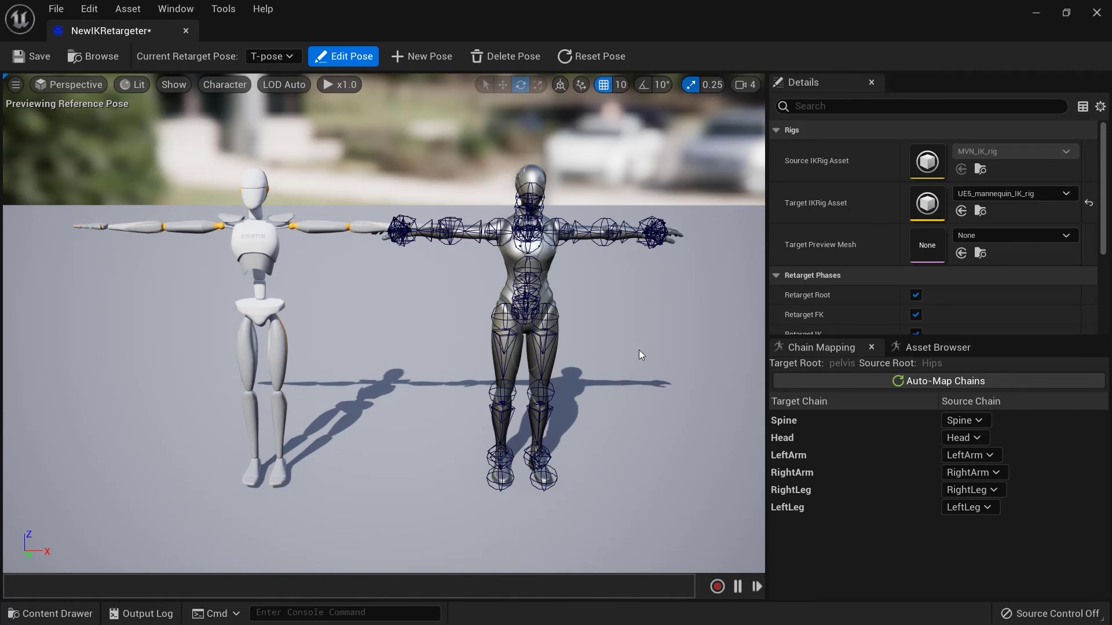
click(345, 57)
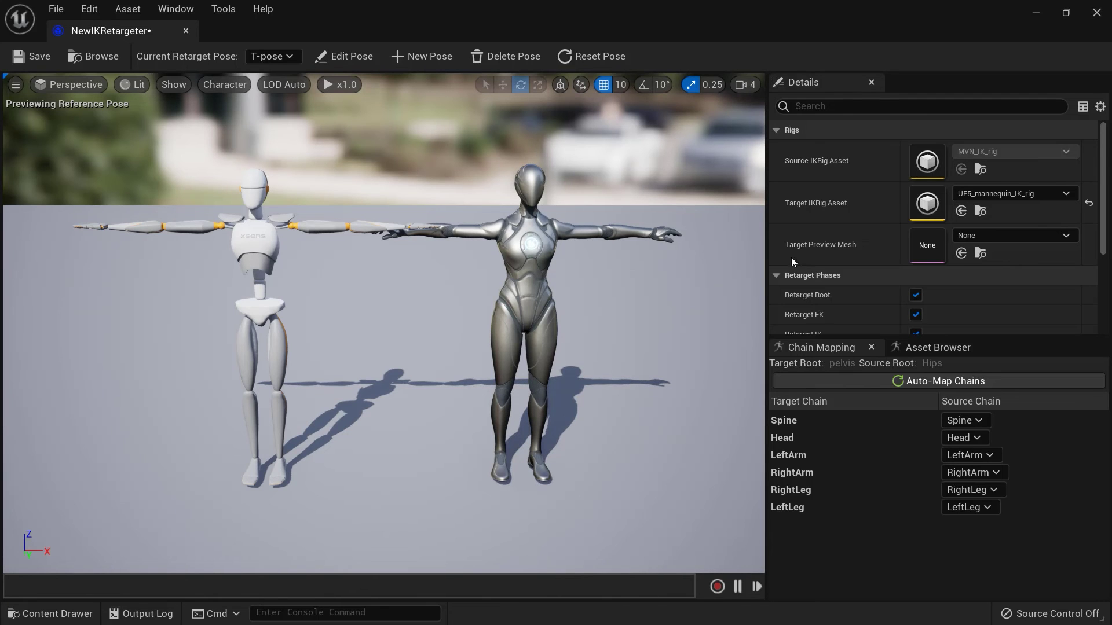
- Preview the dance-HD animation from the Asset Browser on the MVN puppet and mannequin
click(923, 348)
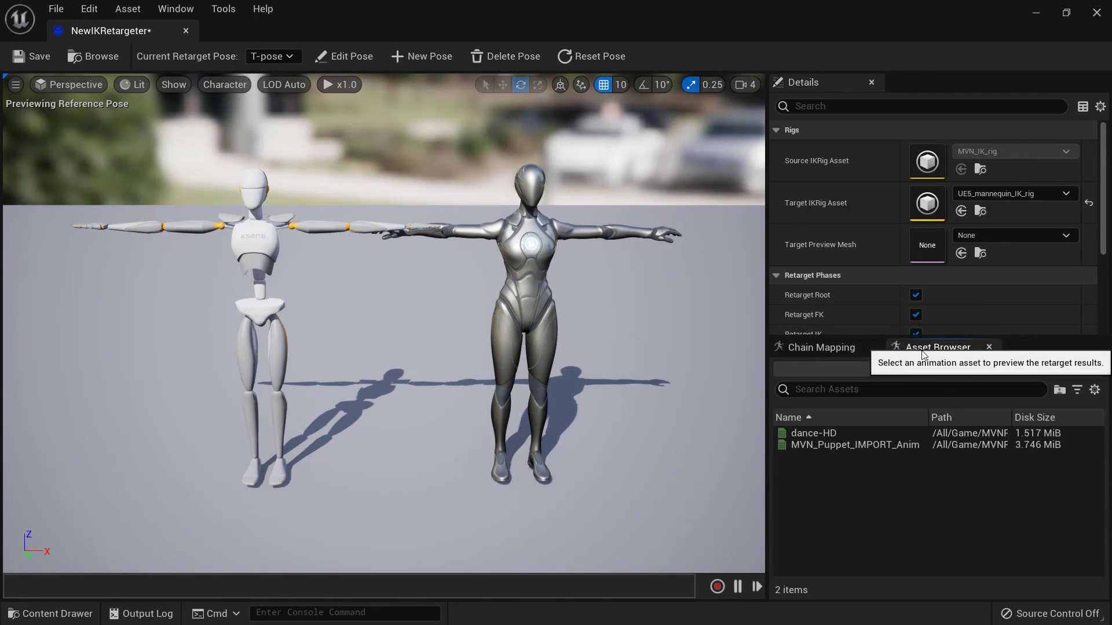
click(843, 433)
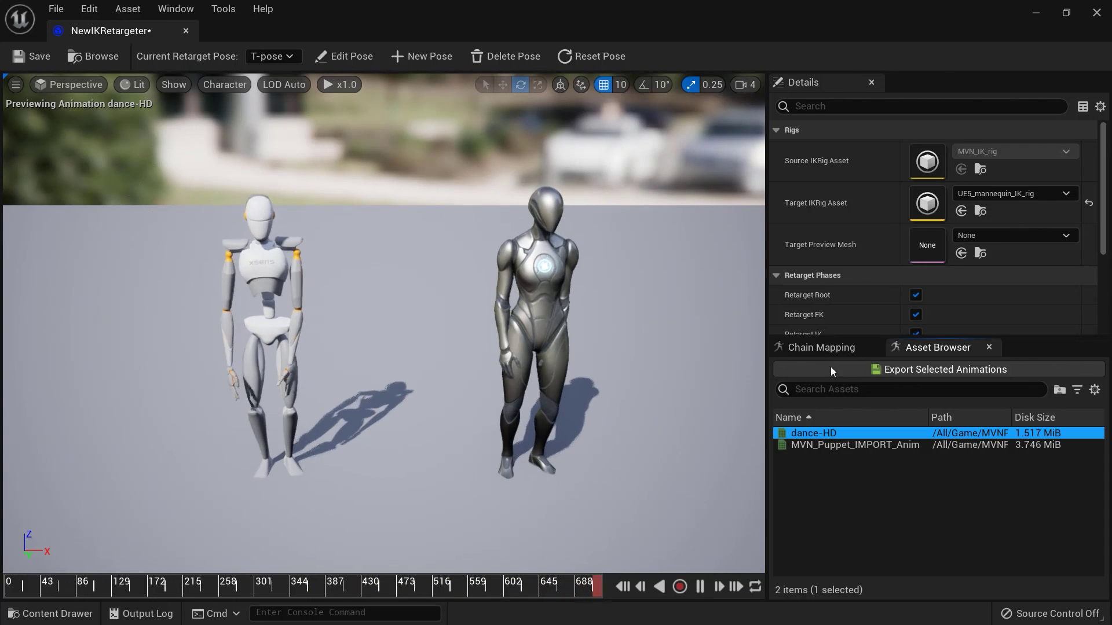
- Export the retargeted dance-HD animation into the Content folder as dance-HD_Retargeted
click(907, 370)
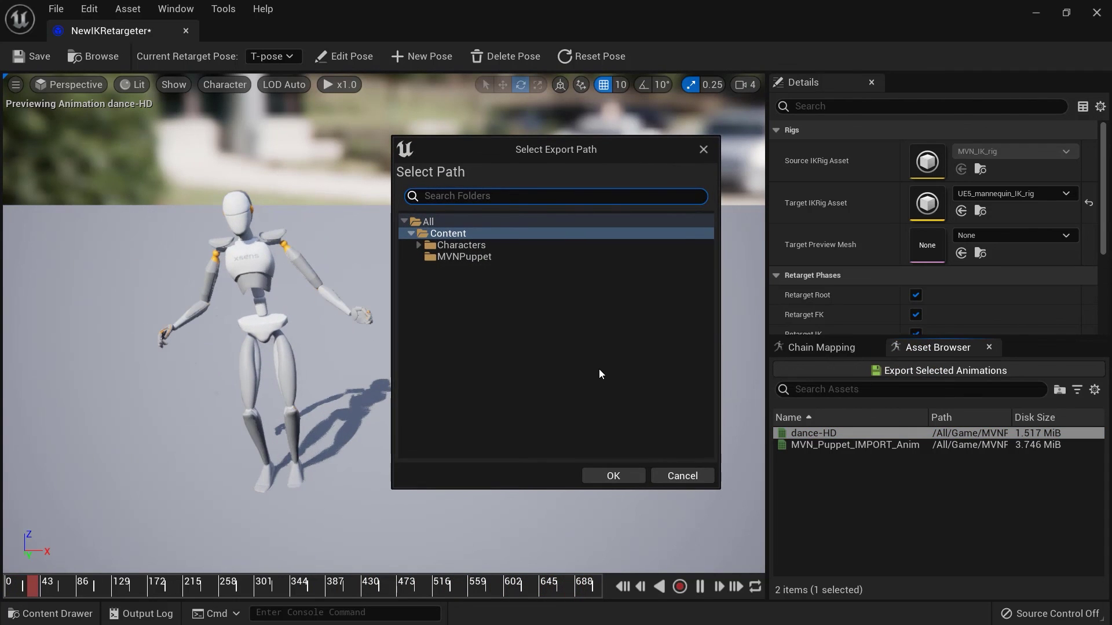
click(613, 475)
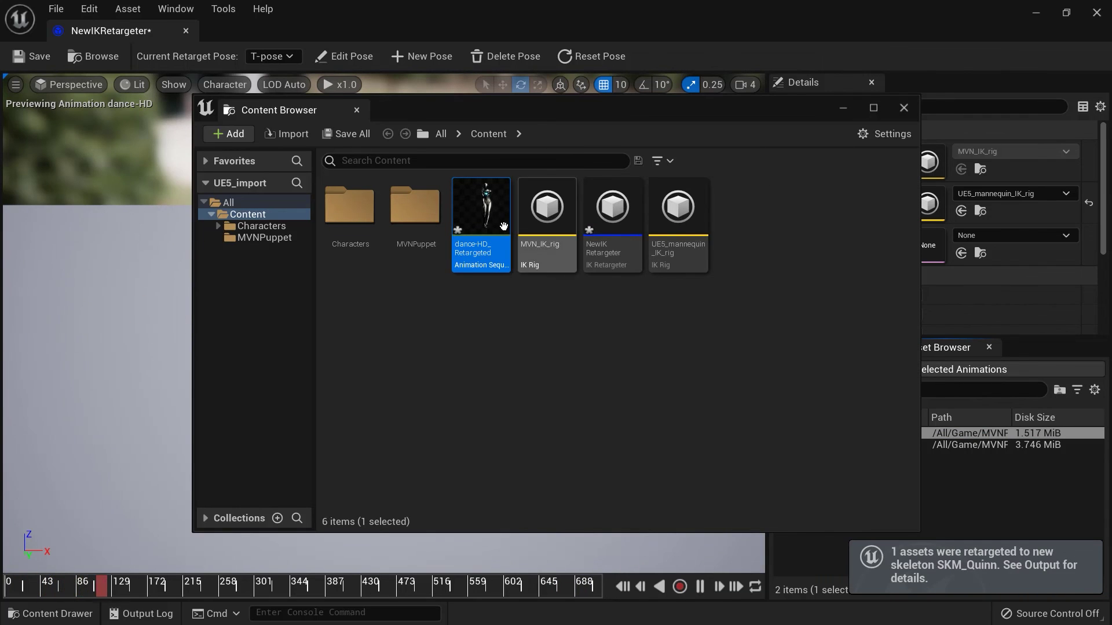
mouse_move(488, 213)
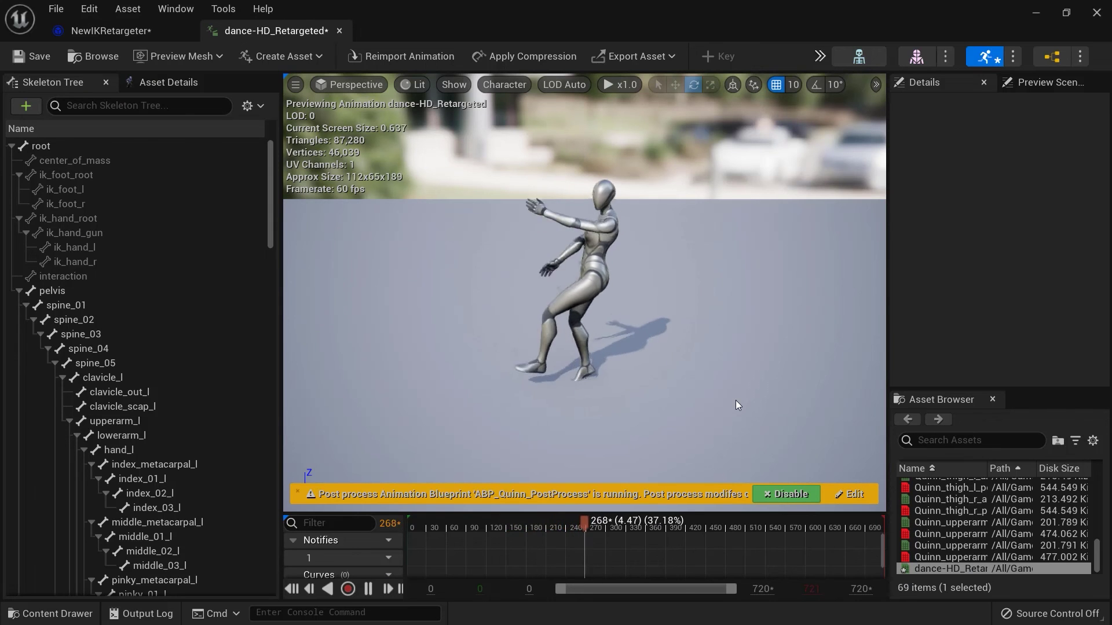